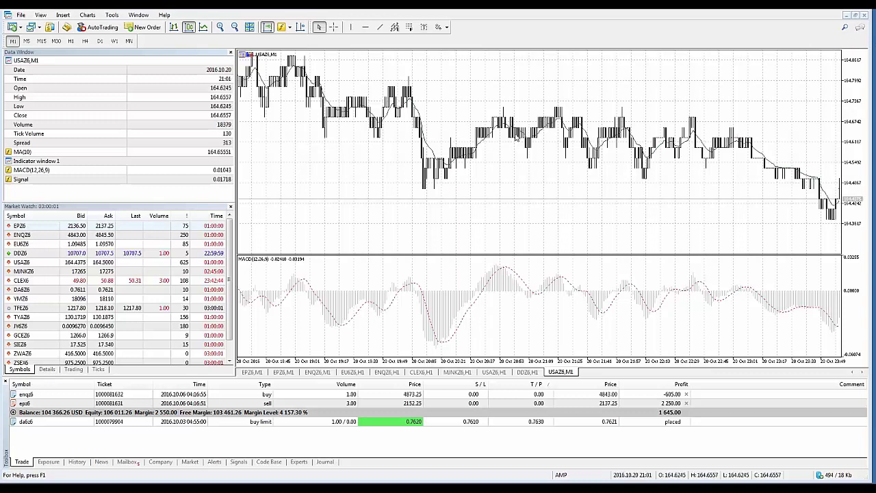
Step: Delete the MACD and Moving Average indicators from the USAZ6,M1 chart
right_click(408, 286)
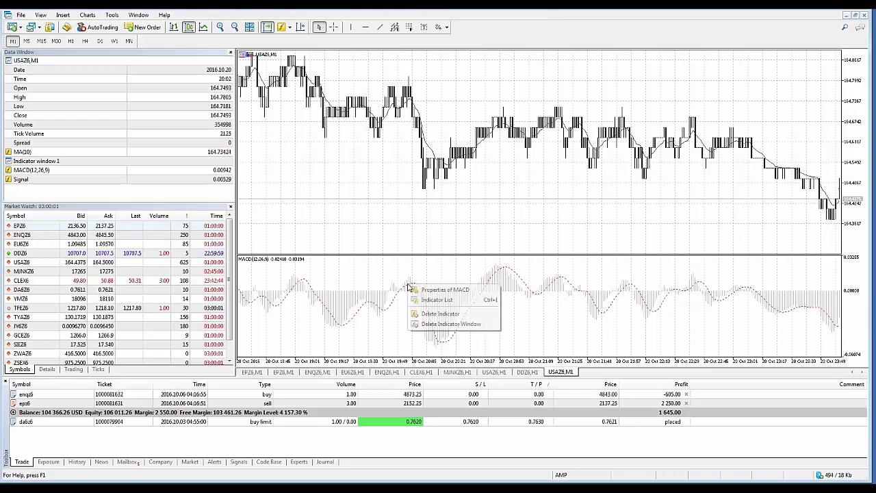
click(438, 314)
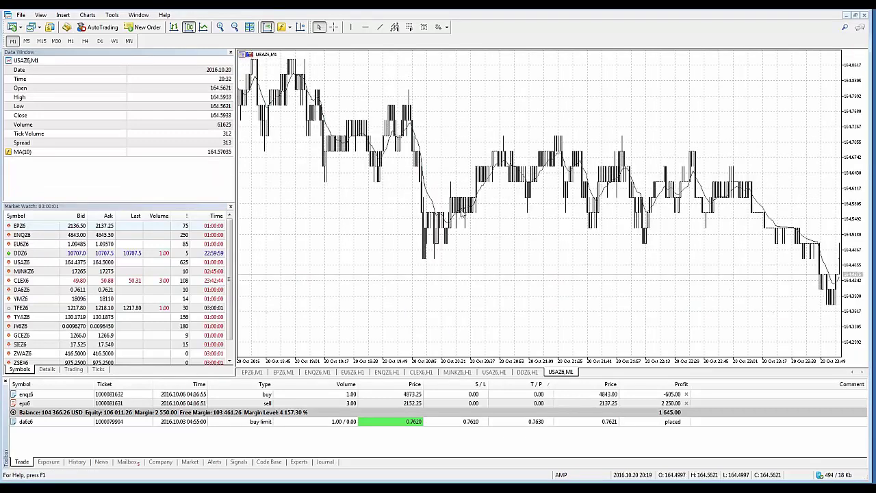
right_click(480, 189)
click(491, 200)
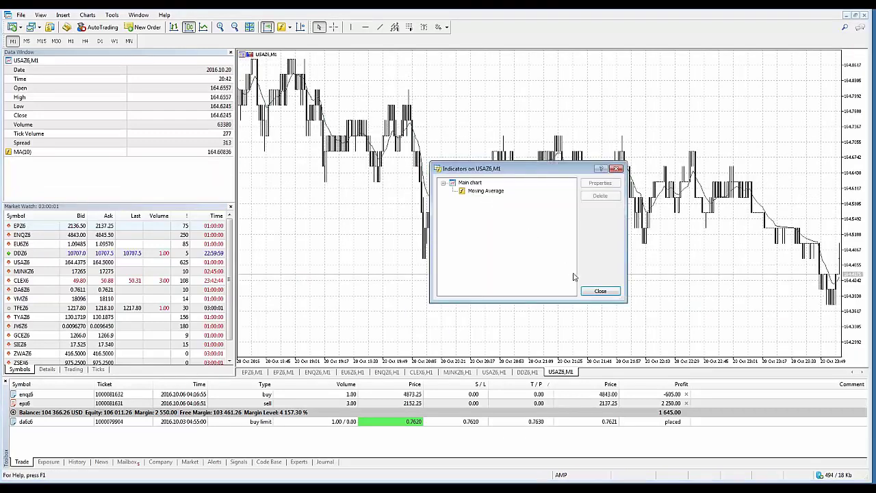
click(601, 197)
click(600, 291)
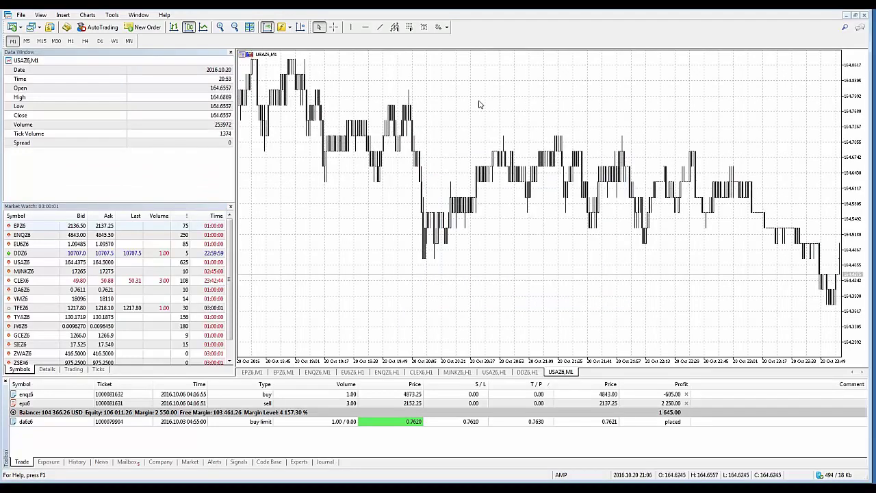
Step: Examine the indicators available for insertion, including the trend, oscillator, volume, Bill Williams and custom categories
click(65, 19)
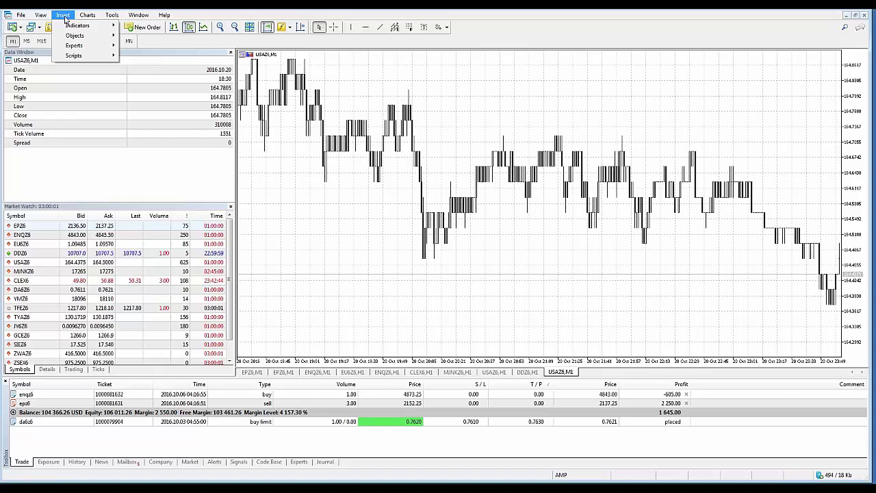
mouse_move(103, 27)
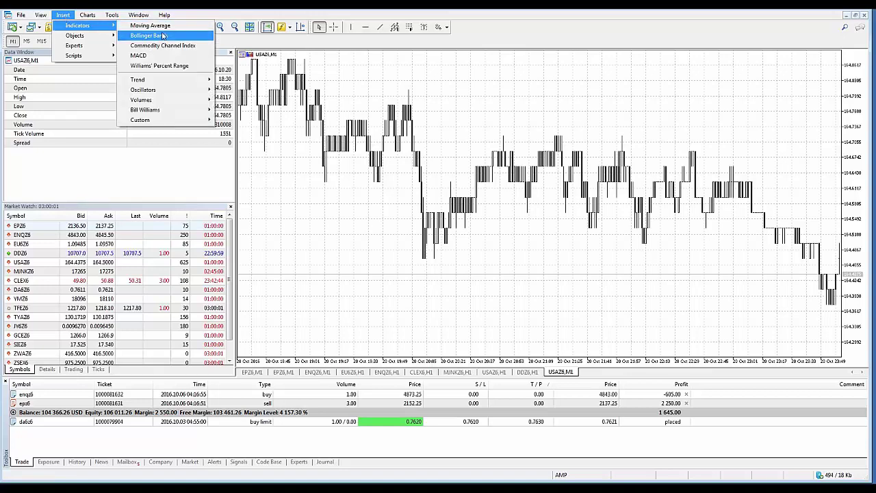
mouse_move(164, 90)
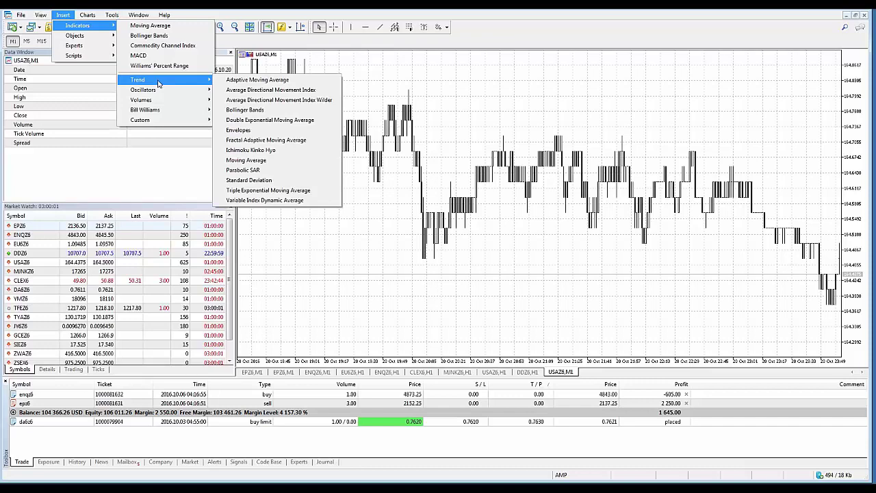
mouse_move(155, 121)
click(536, 42)
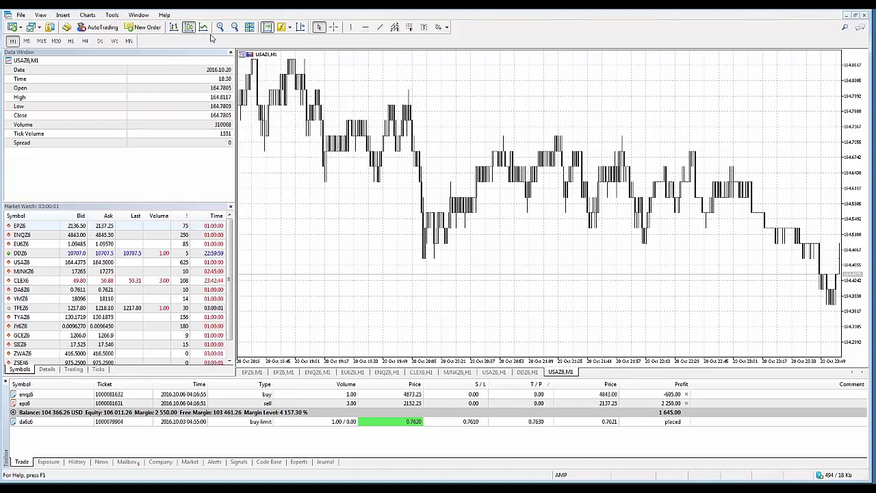
click(289, 32)
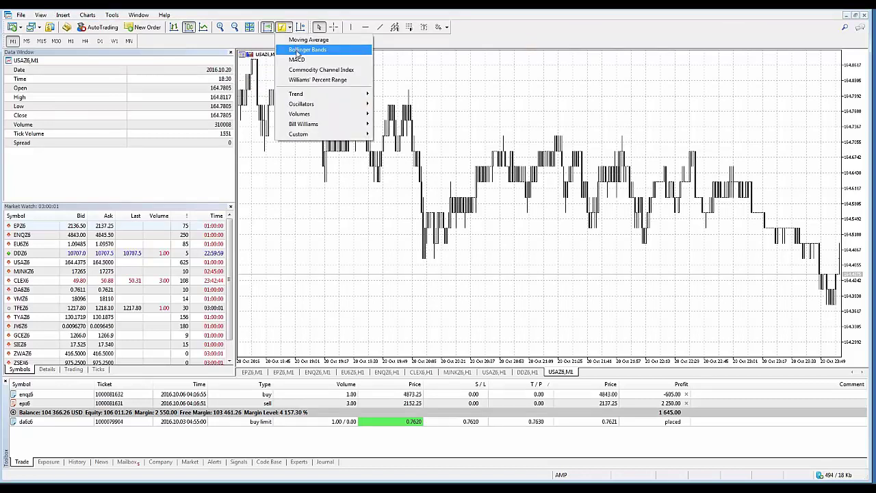
click(506, 37)
key(alt+i)
key(Down)
key(Down)
click(574, 58)
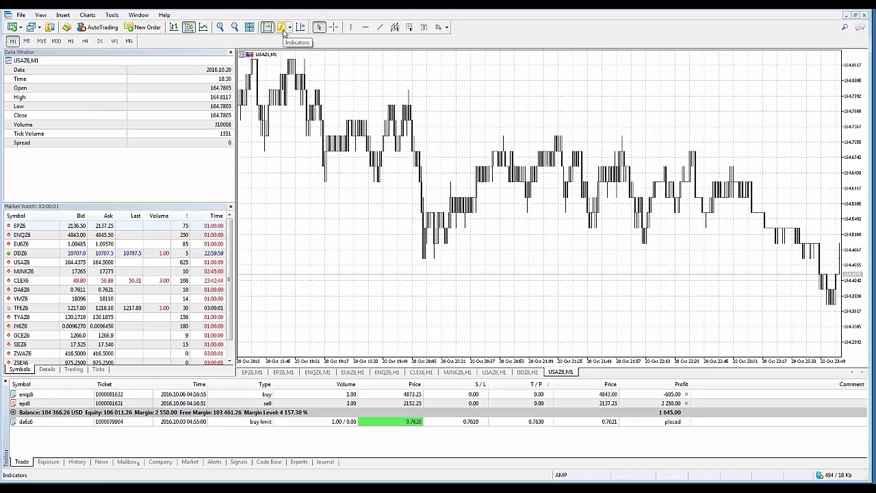
Step: Remove the Indicators button from the standard toolbar through toolbar customization
right_click(296, 28)
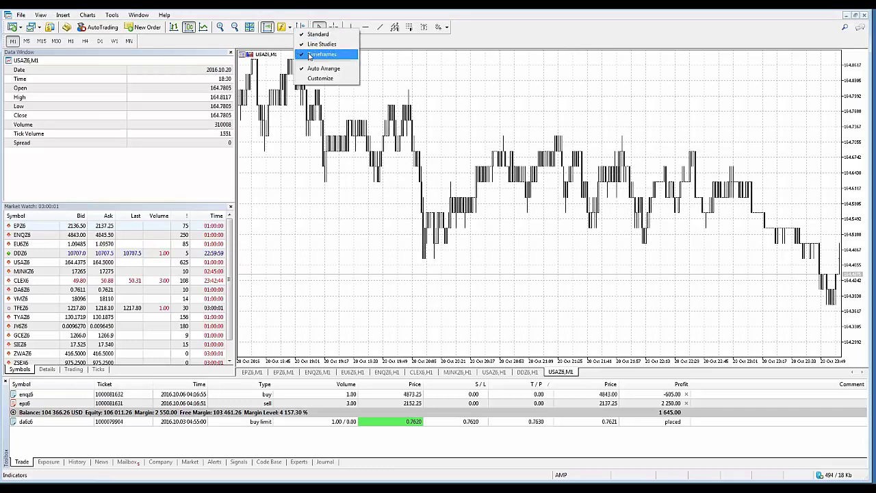
click(320, 78)
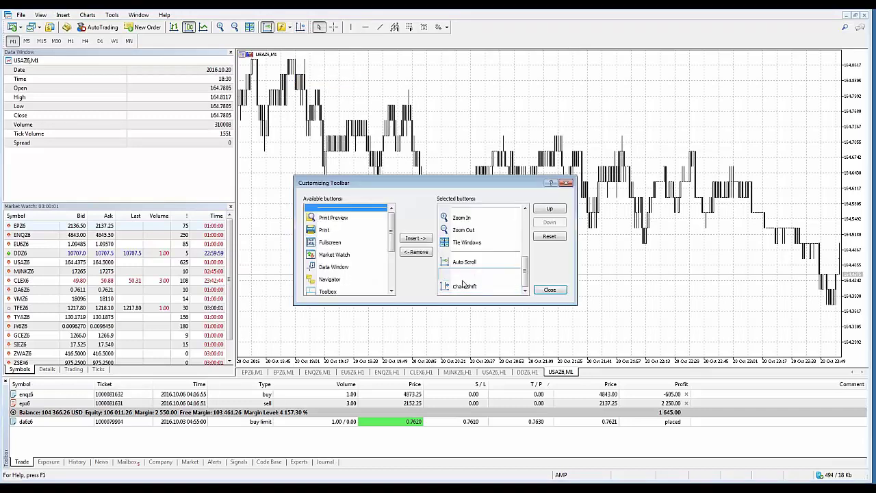
click(416, 252)
click(551, 290)
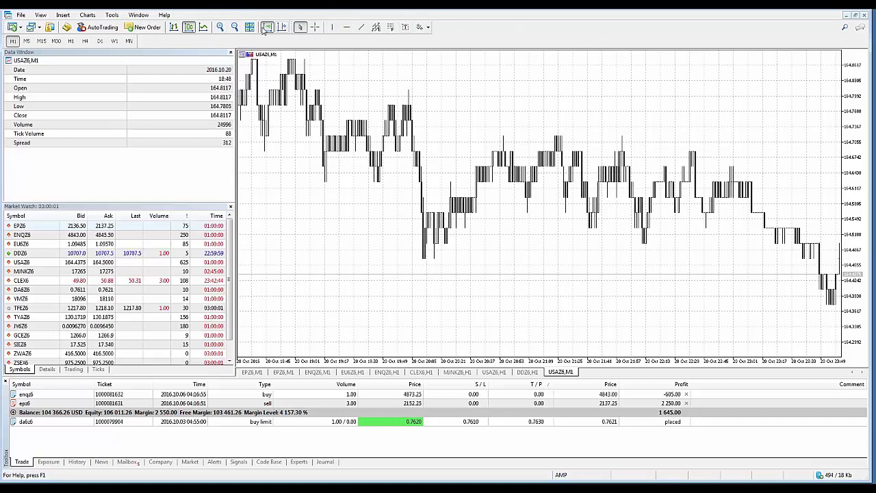
Step: Add the Indicators button back to the standard toolbar, between Auto Scroll and Chart Shift
right_click(210, 28)
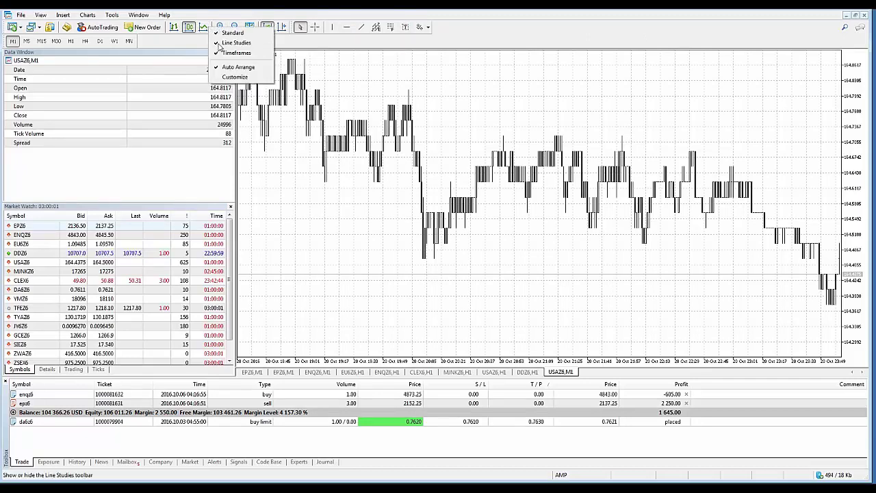
click(229, 76)
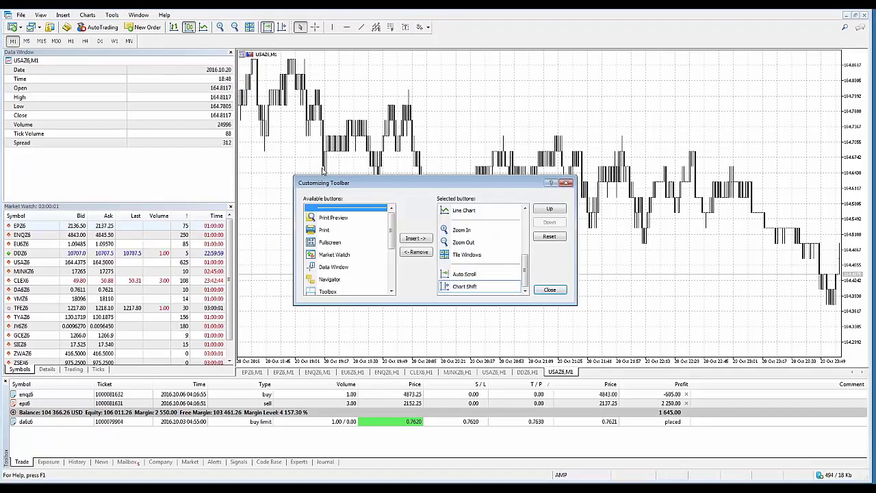
drag(391, 232, 390, 255)
click(343, 271)
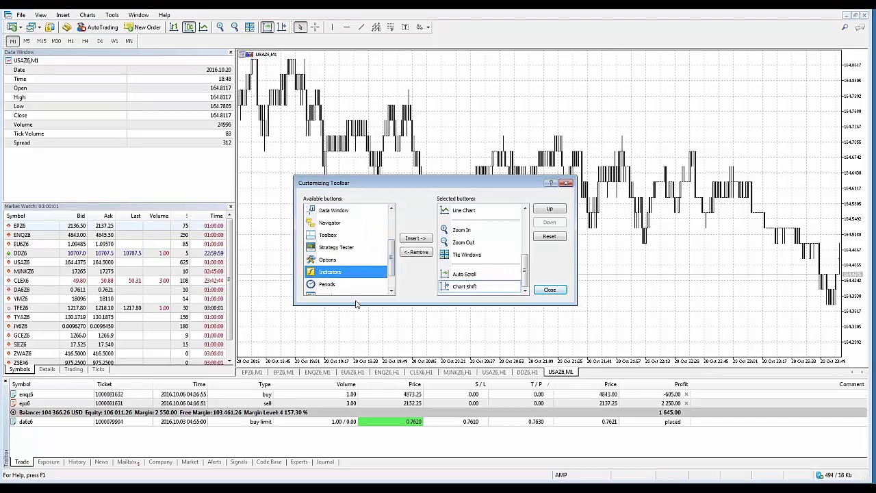
click(415, 238)
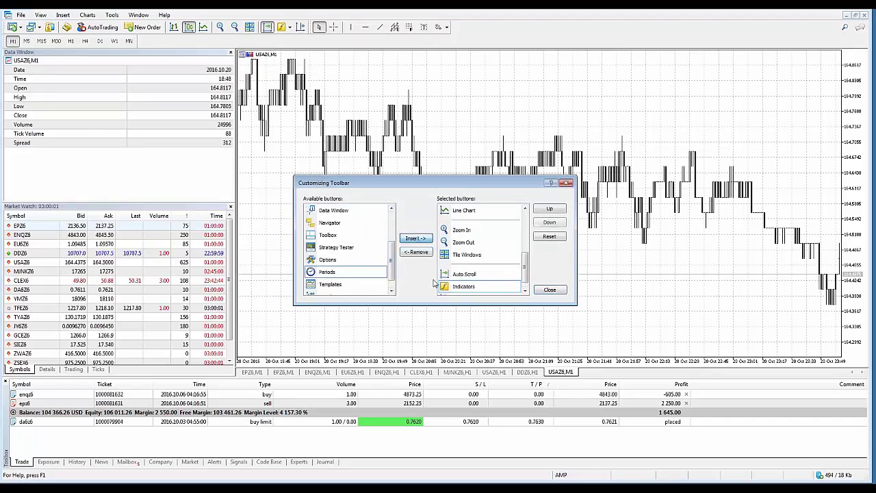
click(494, 286)
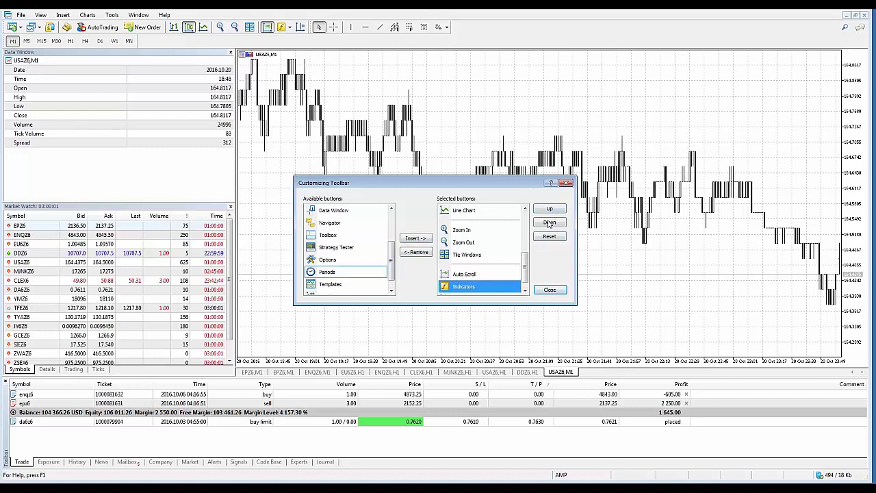
mouse_move(524, 267)
mouse_down()
mouse_move(524, 282)
mouse_move(524, 272)
mouse_up()
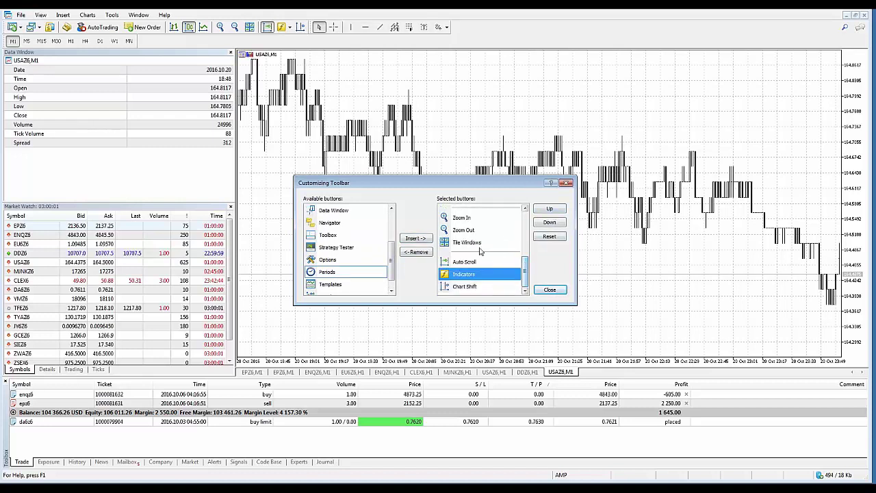
click(551, 290)
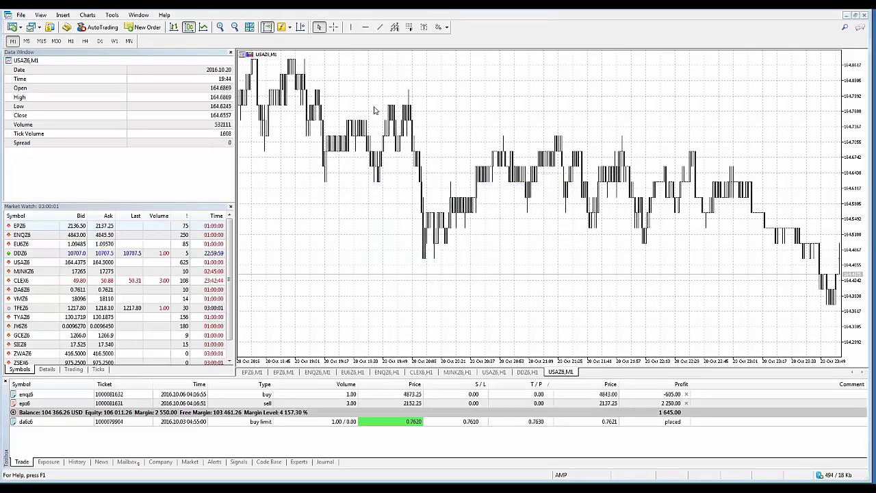
Step: Add a MACD indicator to the chart with fast EMA 12, slow EMA 26 and MACD SMA 9, applied to Close
click(284, 32)
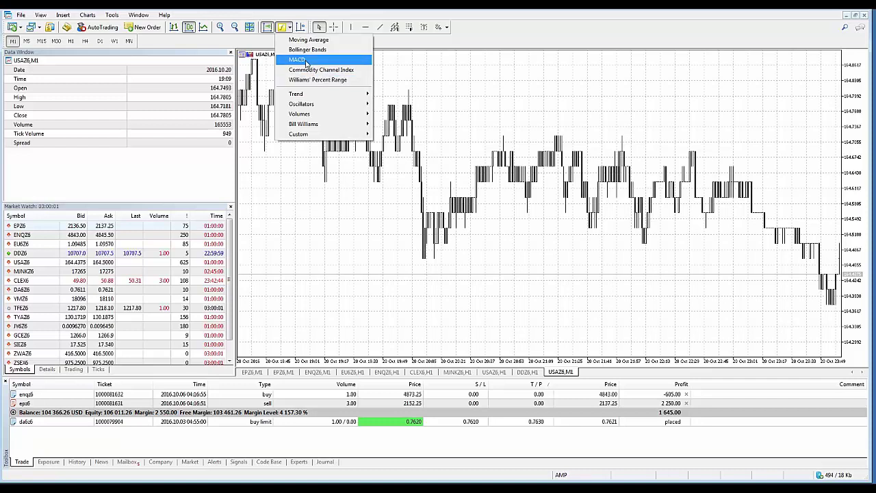
click(306, 62)
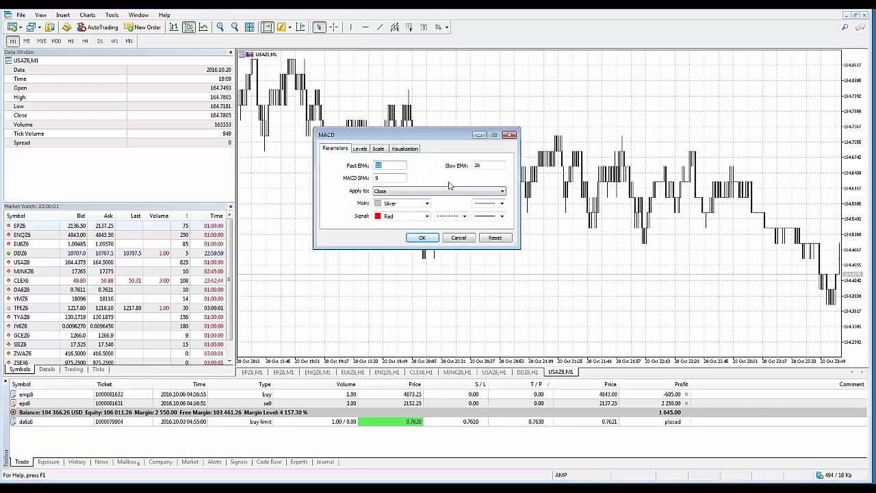
drag(432, 136, 451, 137)
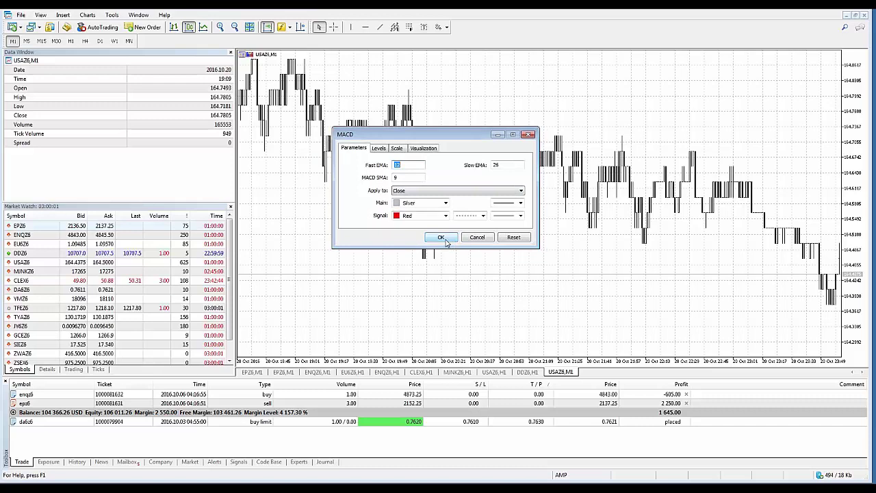
click(443, 240)
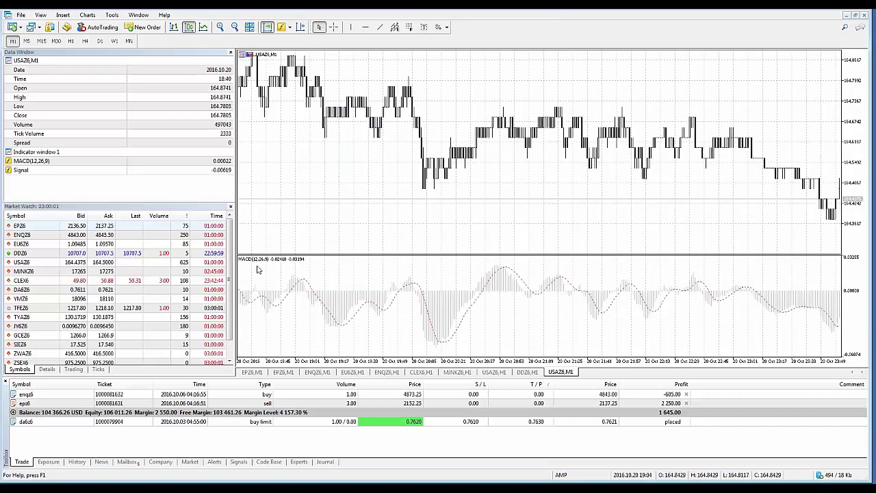
mouse_move(516, 284)
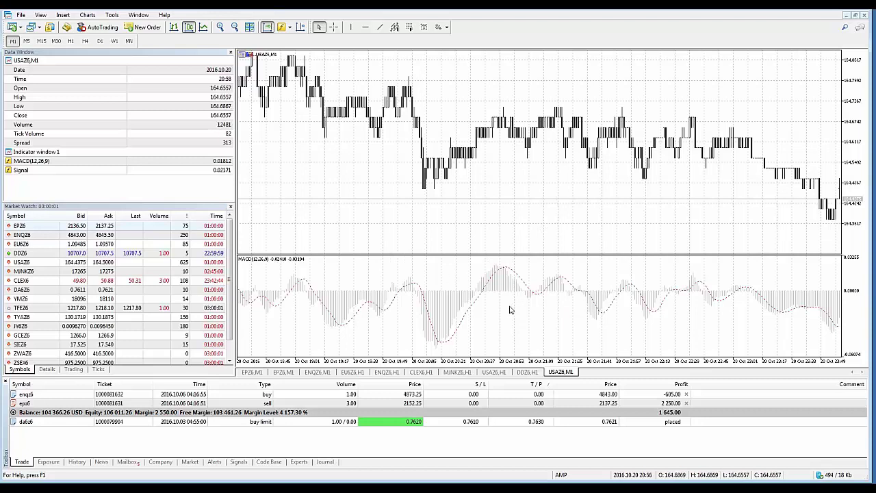
Step: Add an exponential Moving Average with period 10 and shift 0, applied to Close, in DarkGreen
click(290, 28)
click(304, 40)
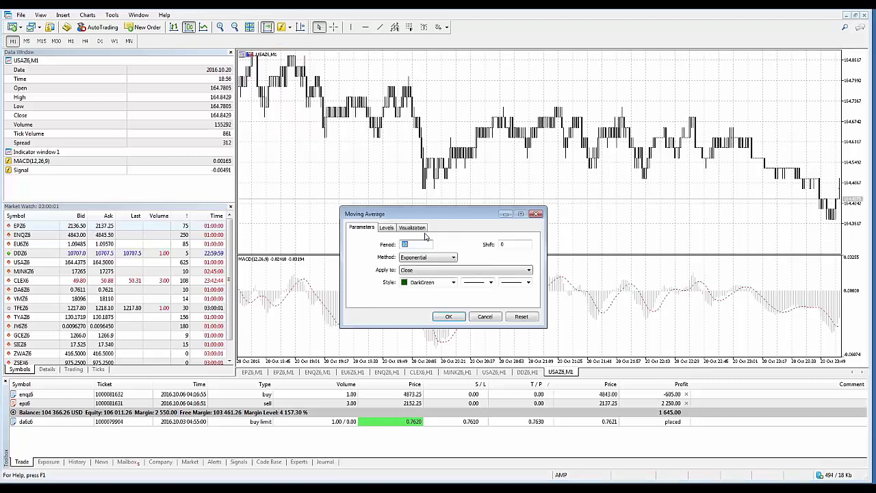
click(442, 316)
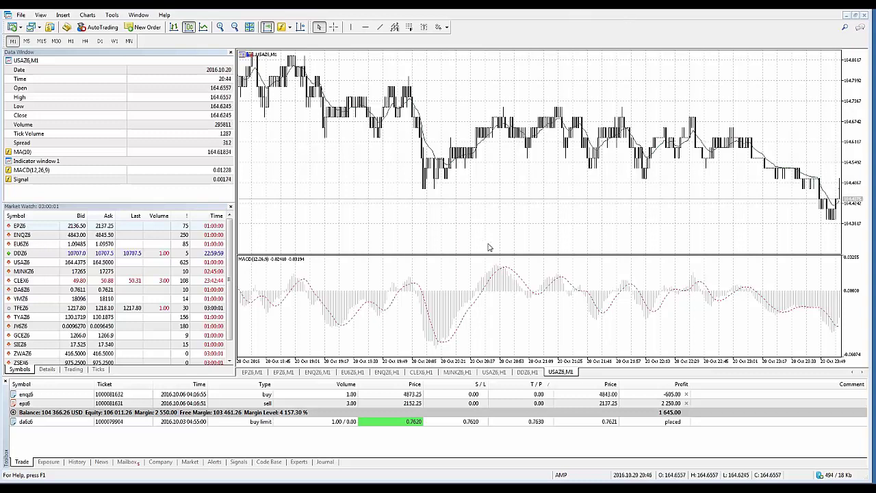
Step: Review the MACD indicator's parameters from its plot in the lower chart window and leave without changes
right_click(523, 283)
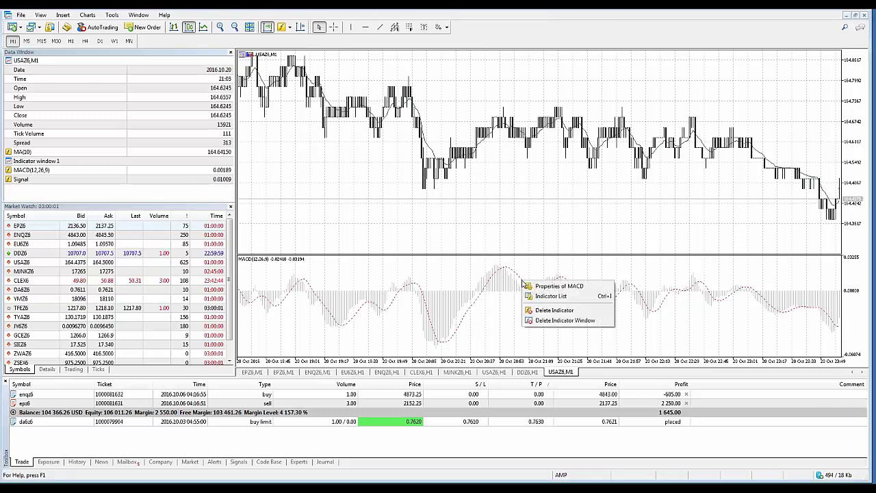
click(557, 287)
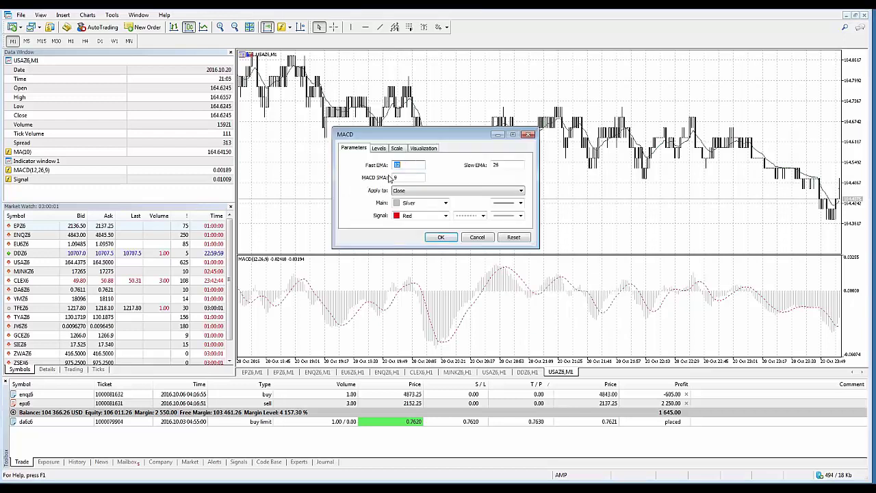
click(407, 178)
click(467, 238)
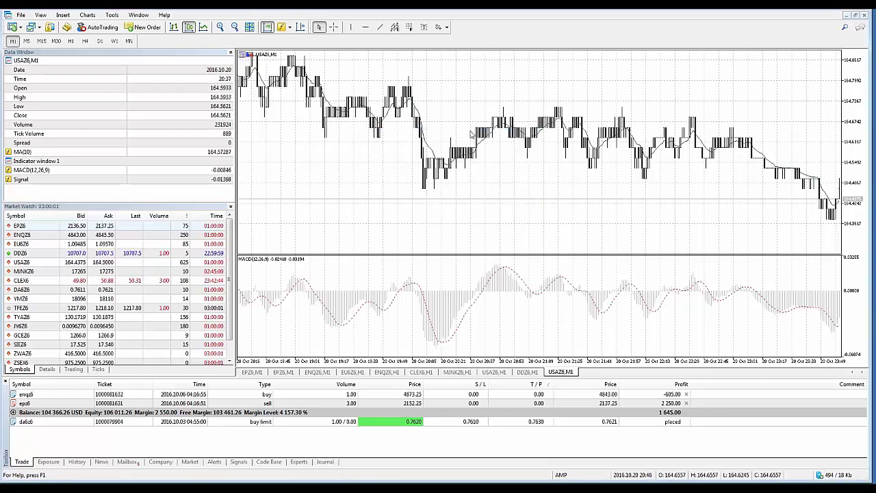
Step: Open the chart's indicator list, review the Moving Average's properties from it, and leave without changes
right_click(470, 93)
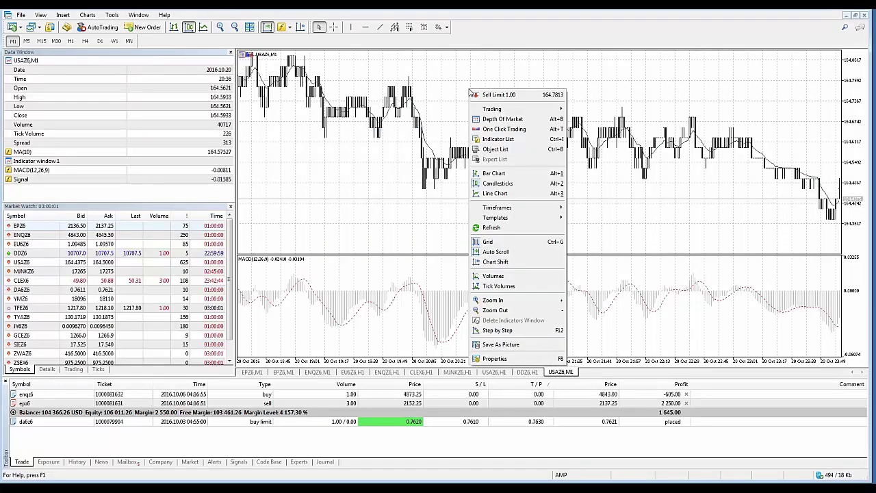
click(491, 140)
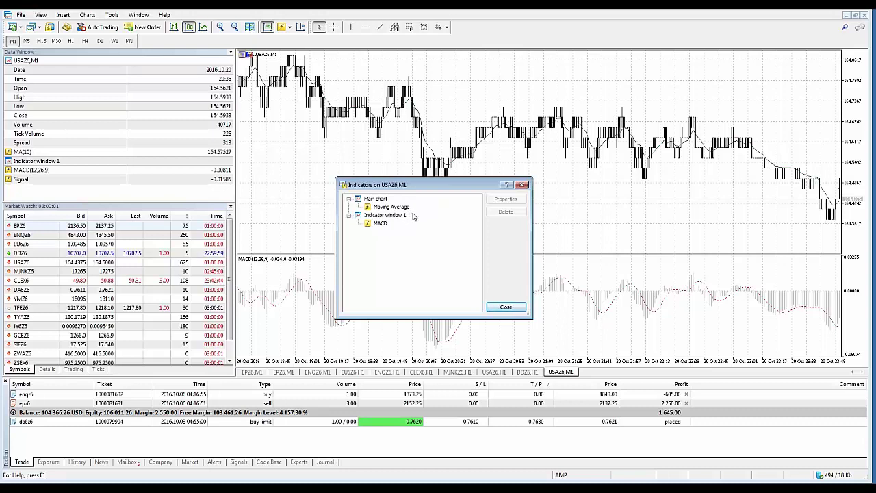
click(403, 208)
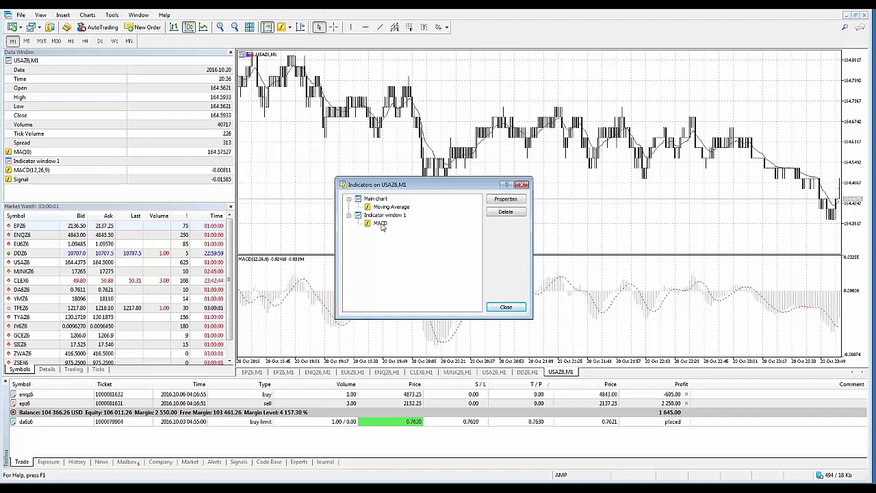
click(397, 208)
click(387, 226)
click(391, 207)
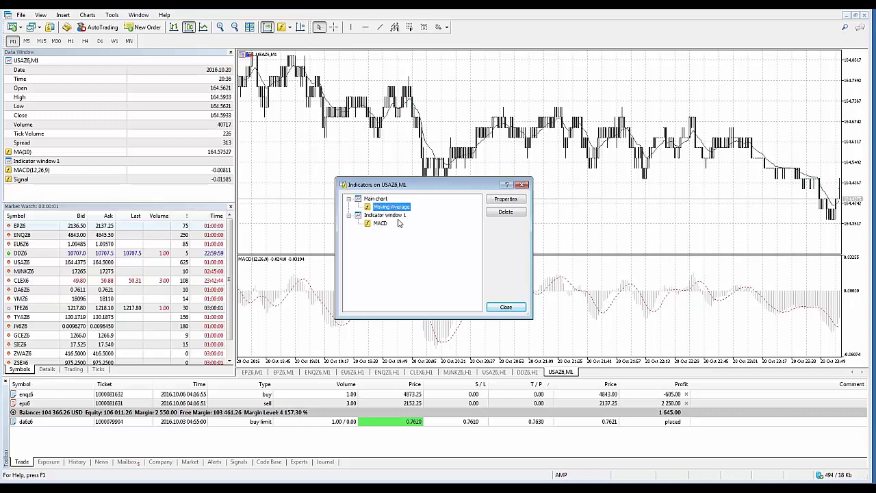
click(494, 201)
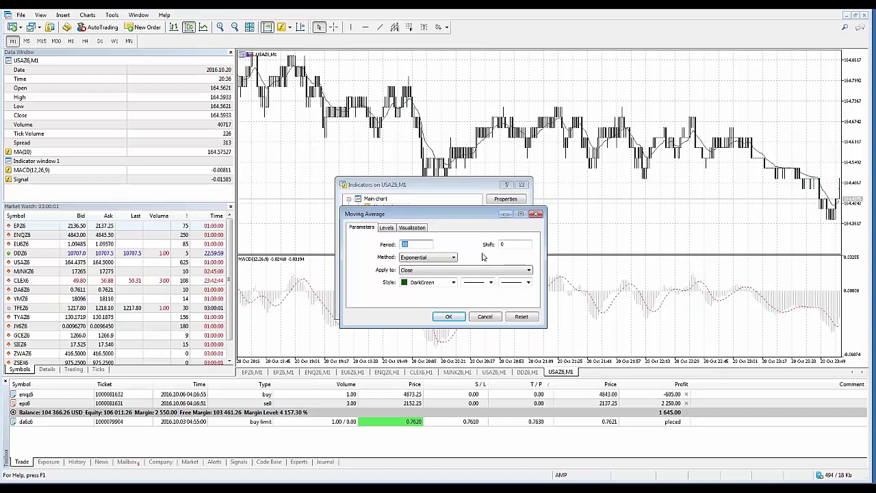
click(482, 316)
click(521, 185)
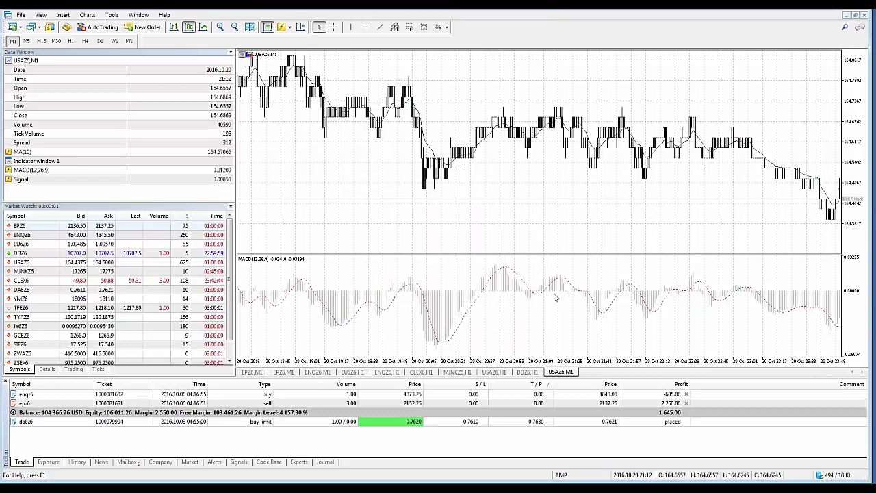
Step: Check the delete options for the MACD plot, and open the indicator list from the Moving Average line
right_click(551, 284)
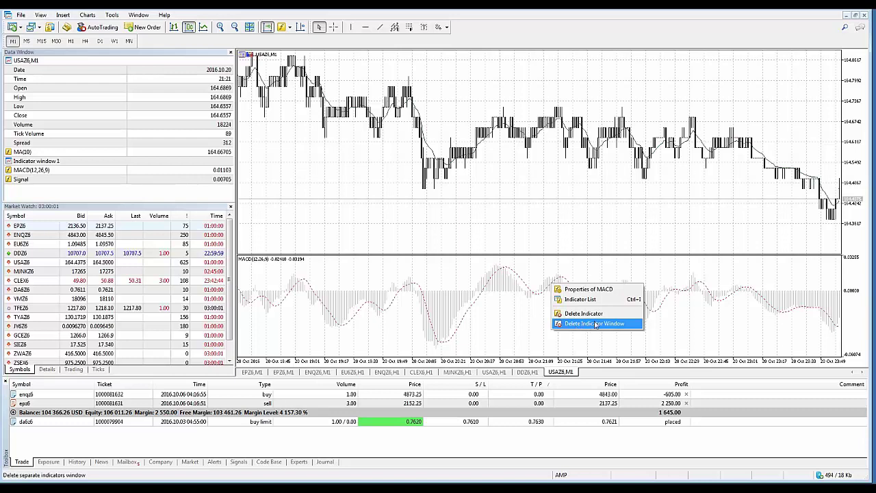
right_click(486, 140)
right_click(487, 140)
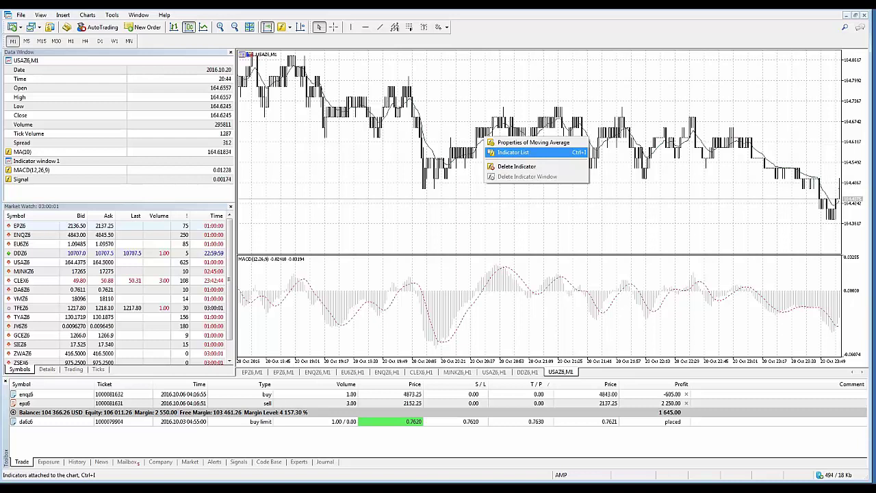
click(517, 152)
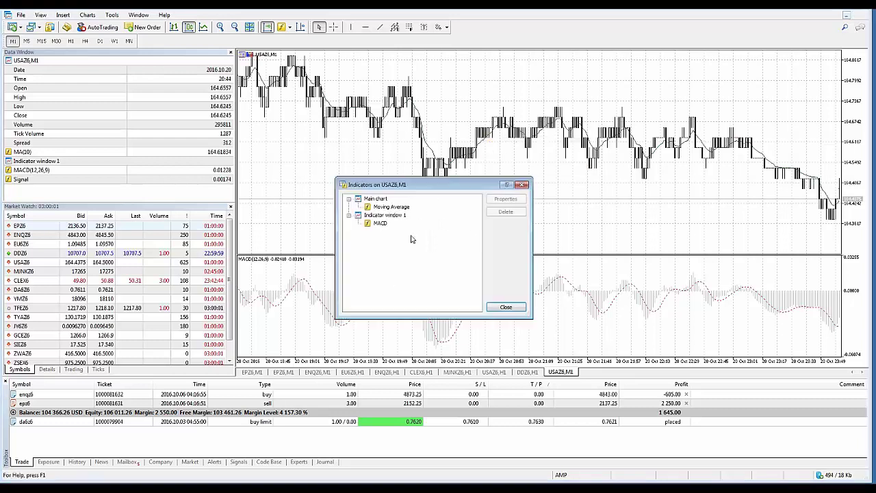
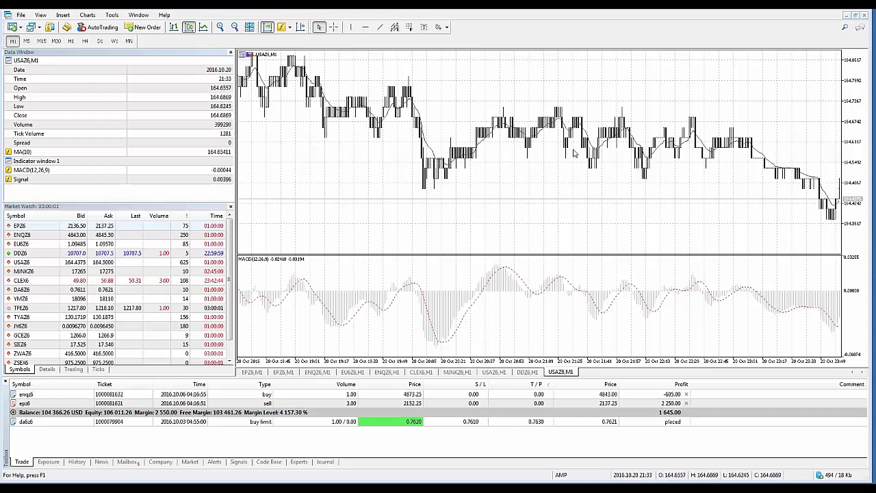
Step: Restyle the Moving Average line with the second-thinnest line width and the colour Crimson
right_click(431, 150)
click(457, 155)
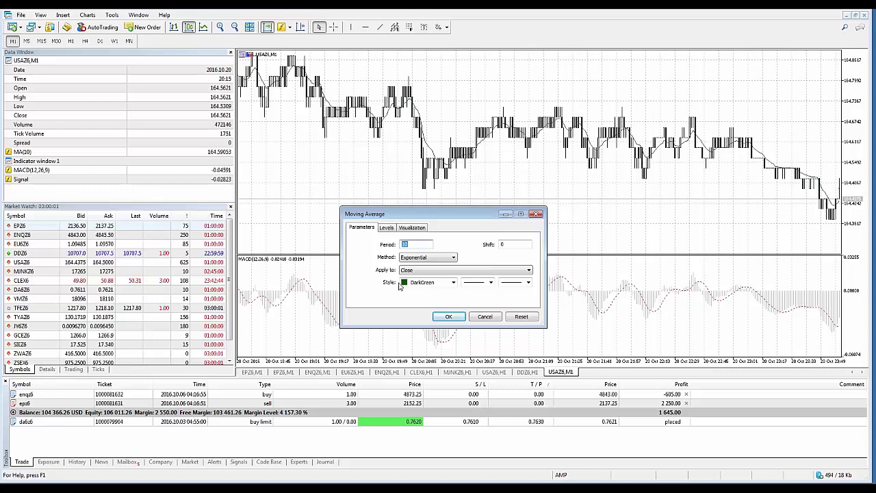
click(489, 284)
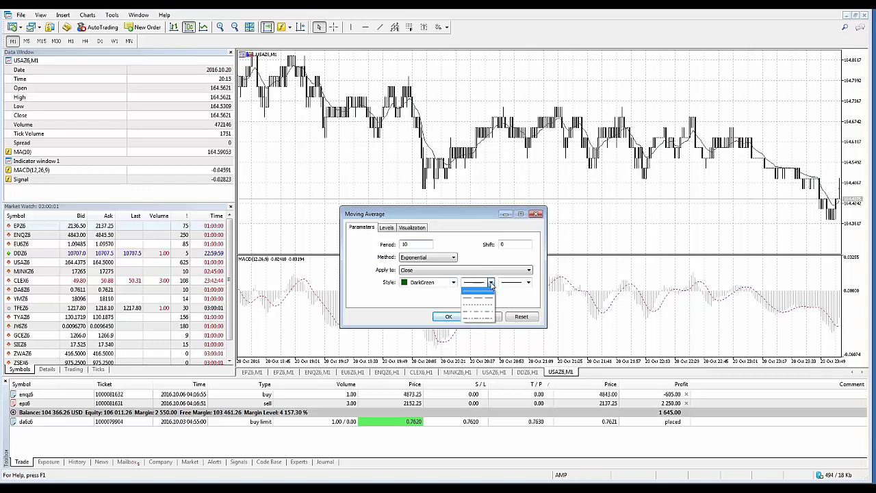
click(528, 283)
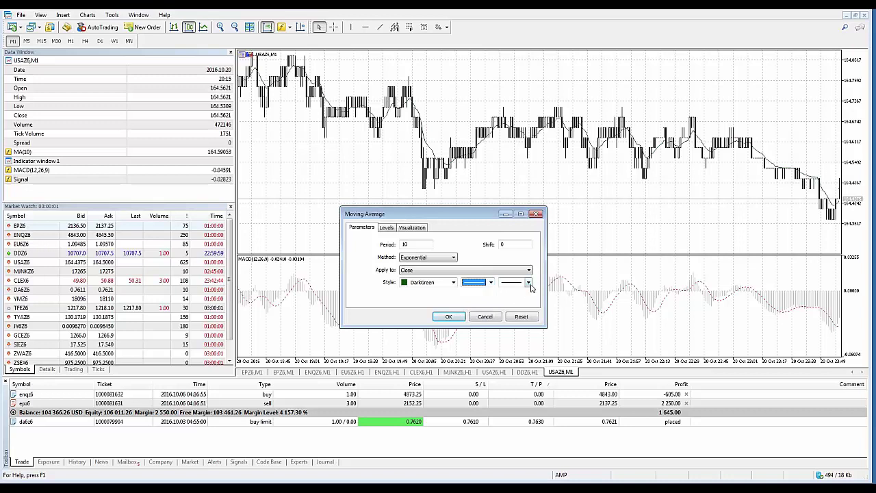
click(527, 283)
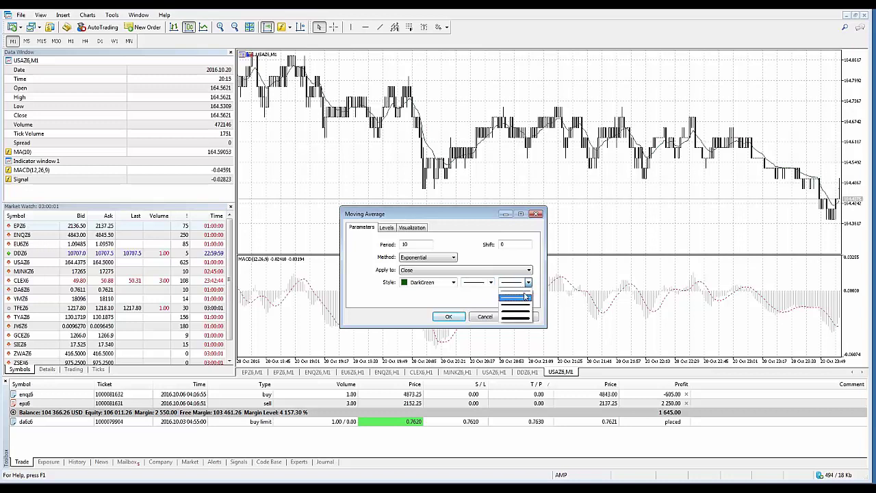
click(524, 298)
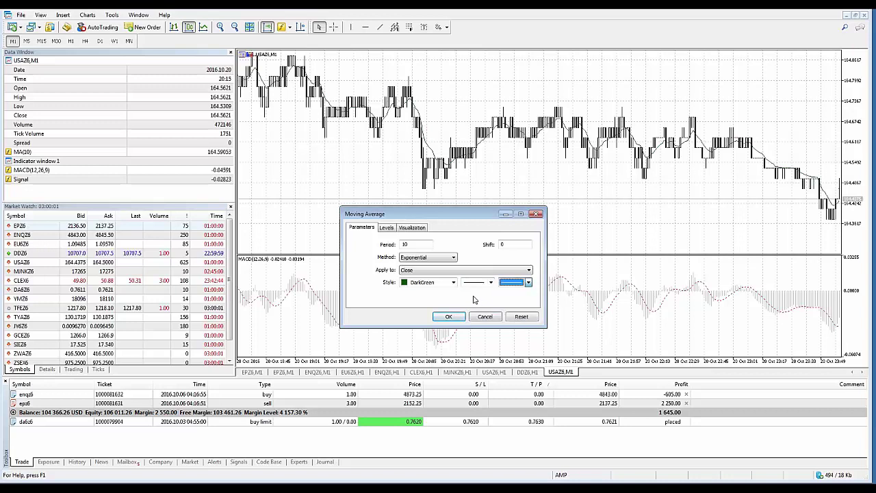
click(528, 282)
click(526, 299)
click(453, 282)
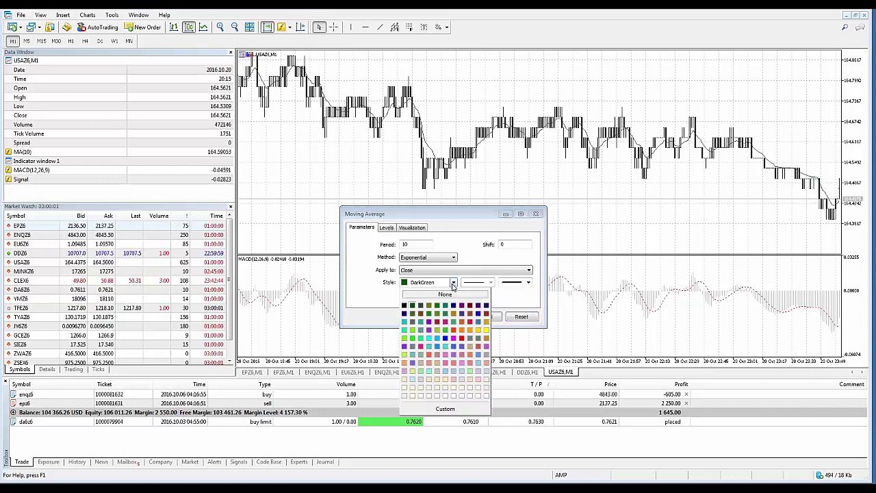
click(469, 320)
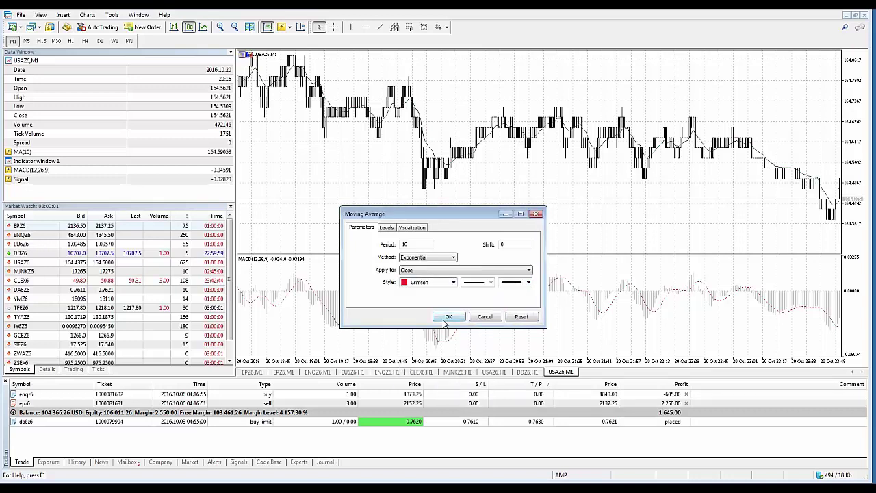
click(448, 318)
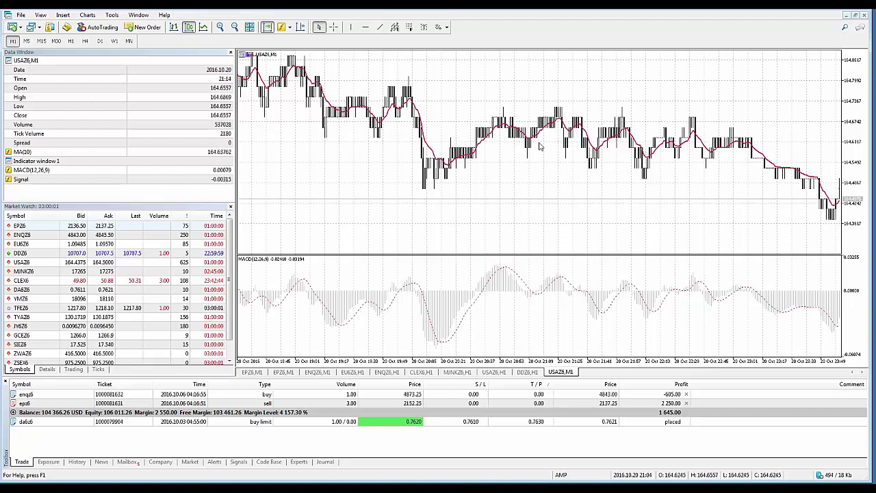
Step: Review the Moving Average's period, method and style from its line on the chart, and leave without changes
right_click(483, 144)
click(500, 146)
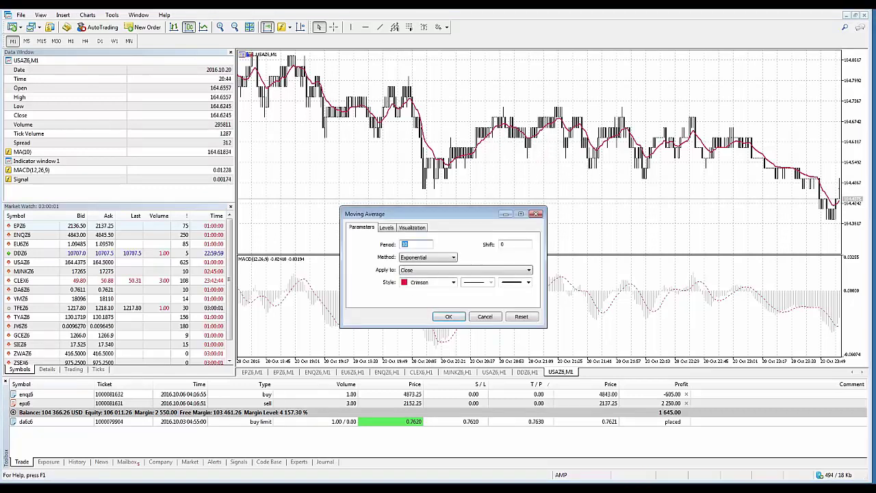
click(484, 317)
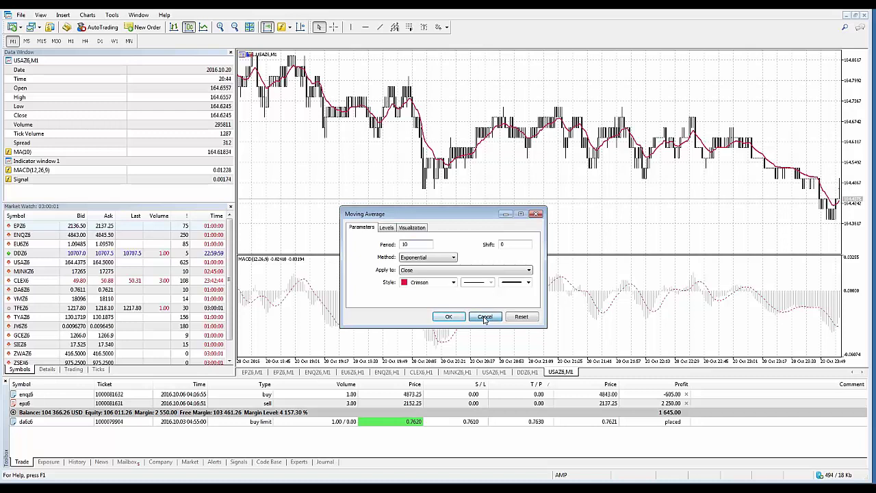
right_click(470, 160)
click(481, 162)
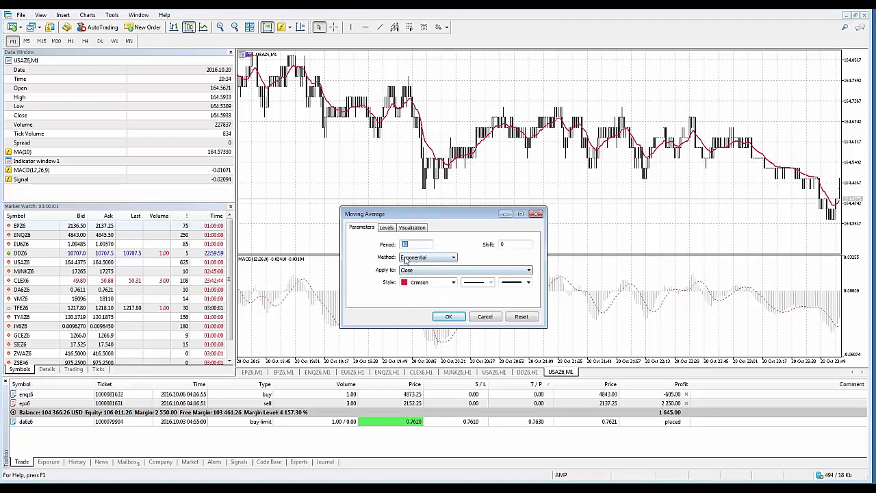
click(493, 318)
Step: Review the MACD's EMA, SMA and colour parameters from its plot and cancel without changes
right_click(533, 290)
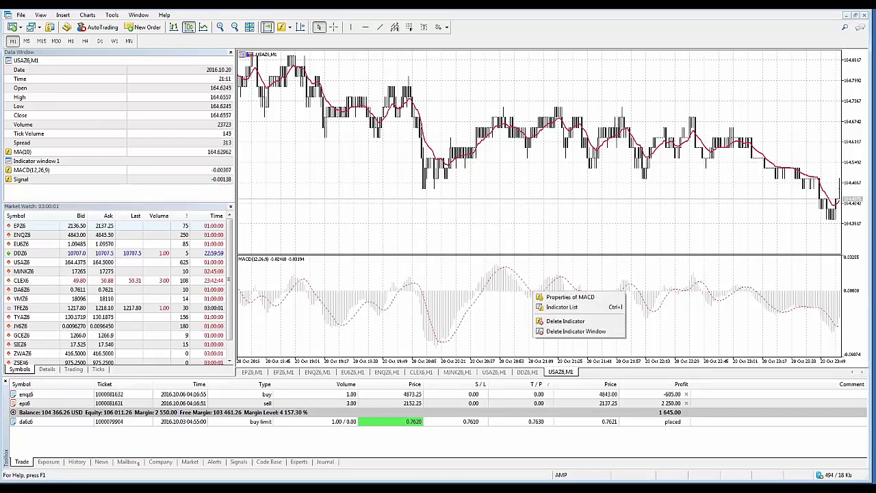
click(547, 297)
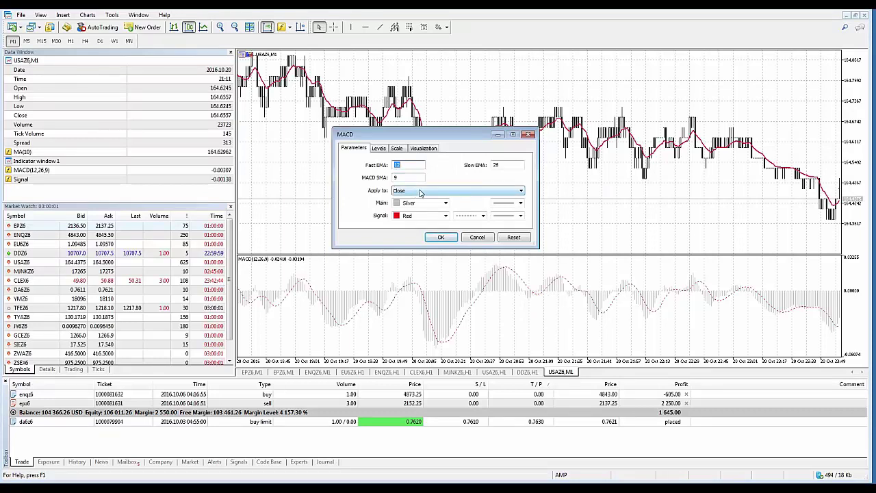
click(477, 238)
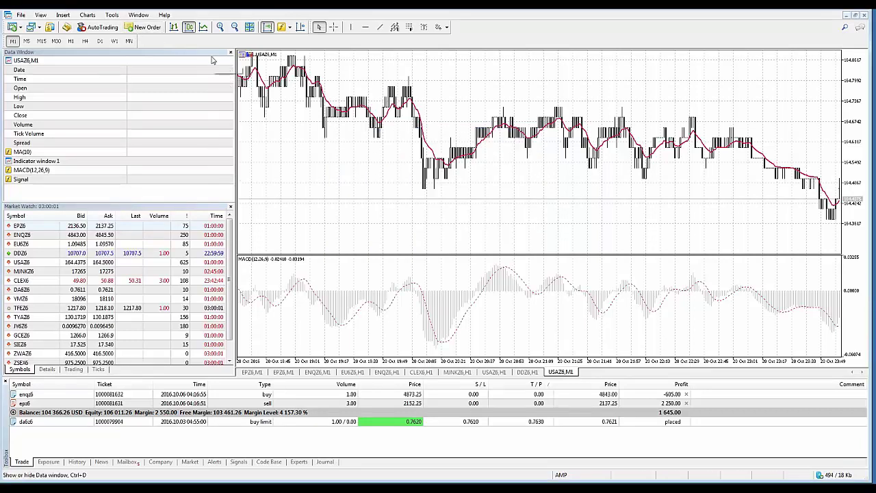
Step: Add the custom Alligator indicator with jaws 13/8, teeth 8/5 and lips 5/3 (period/shift), Smoothed method and Median price
click(286, 29)
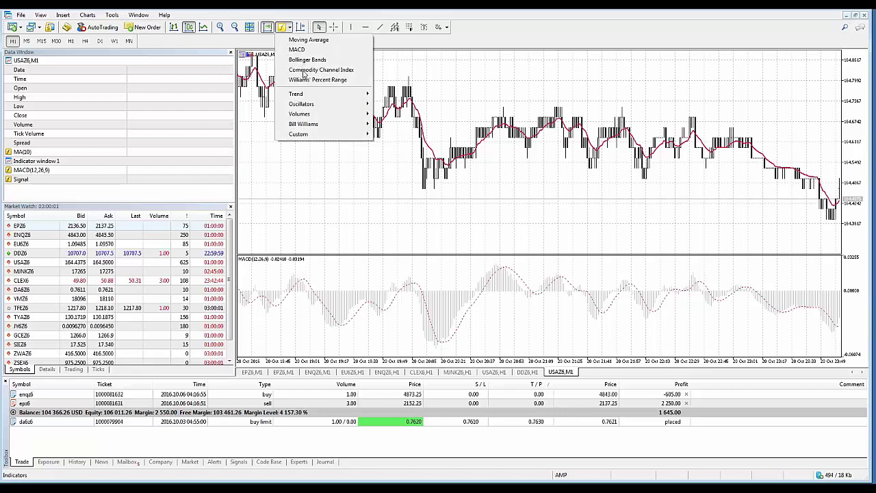
mouse_move(325, 135)
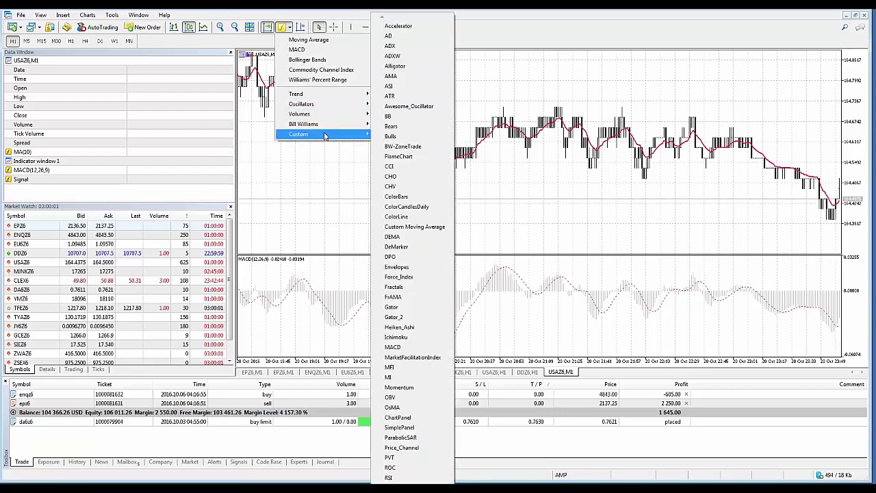
click(404, 67)
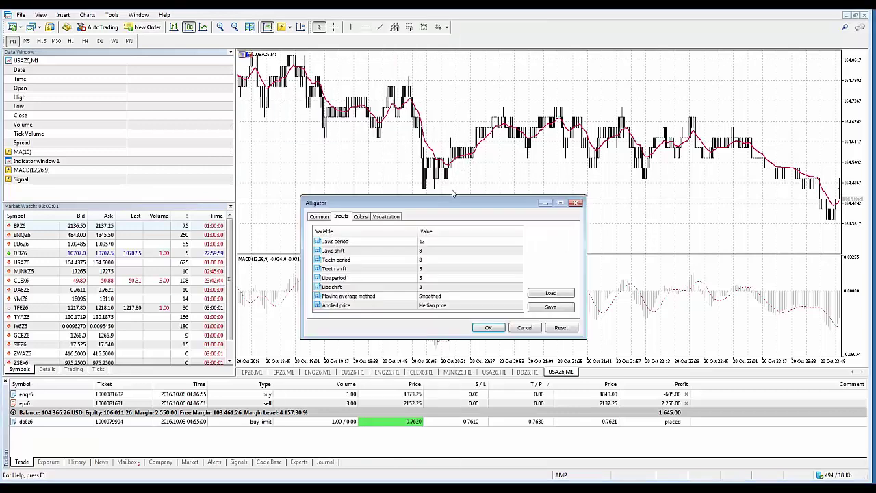
click(489, 328)
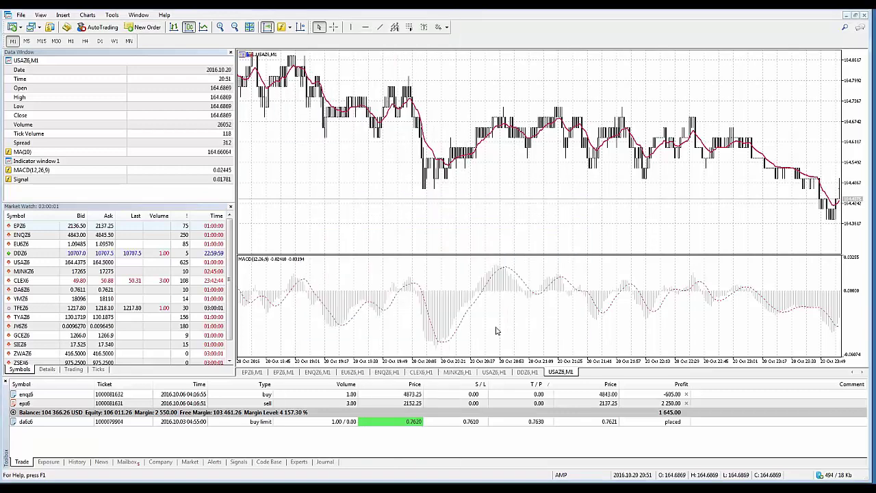
Step: Review the Alligator's line colours and common settings from its line on the chart, and cancel without changes
right_click(493, 151)
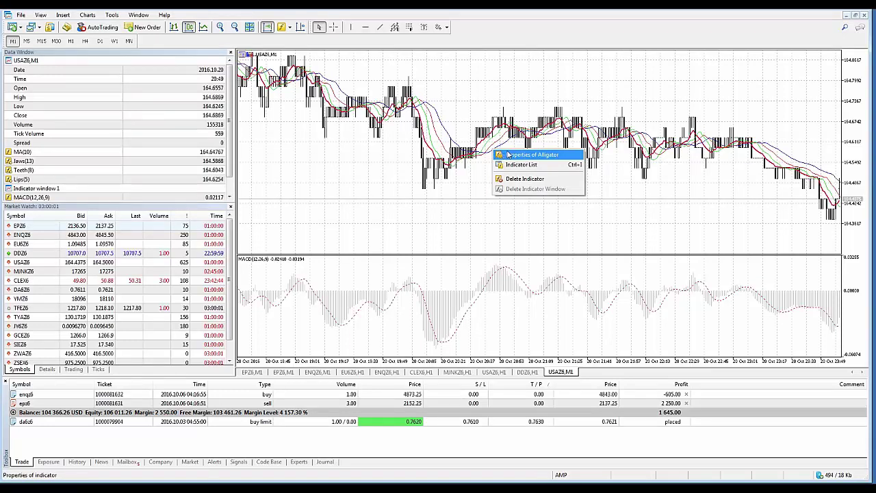
click(509, 156)
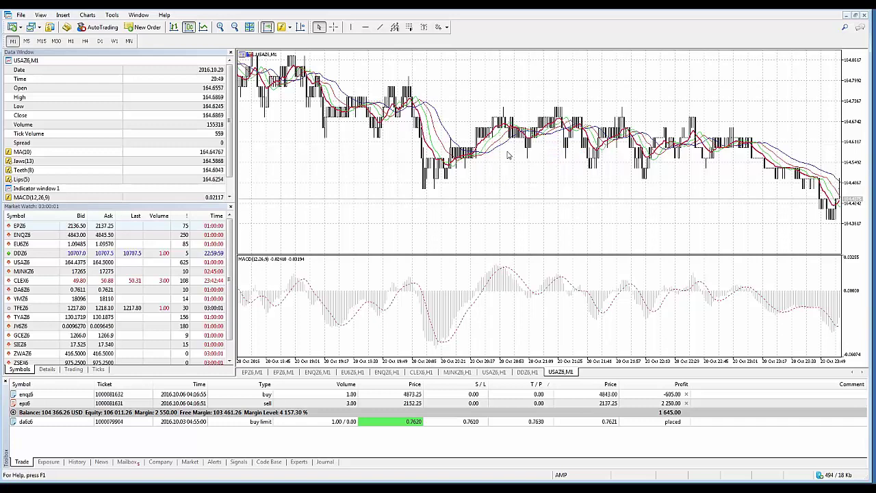
click(367, 218)
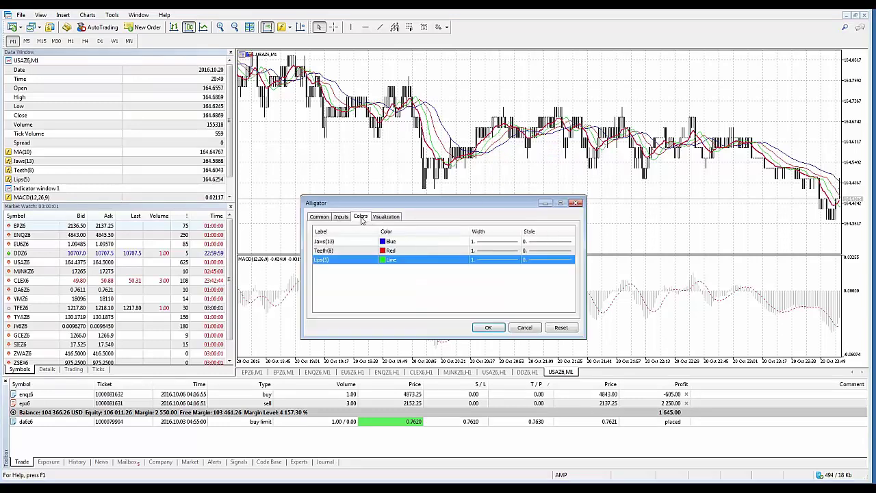
click(390, 242)
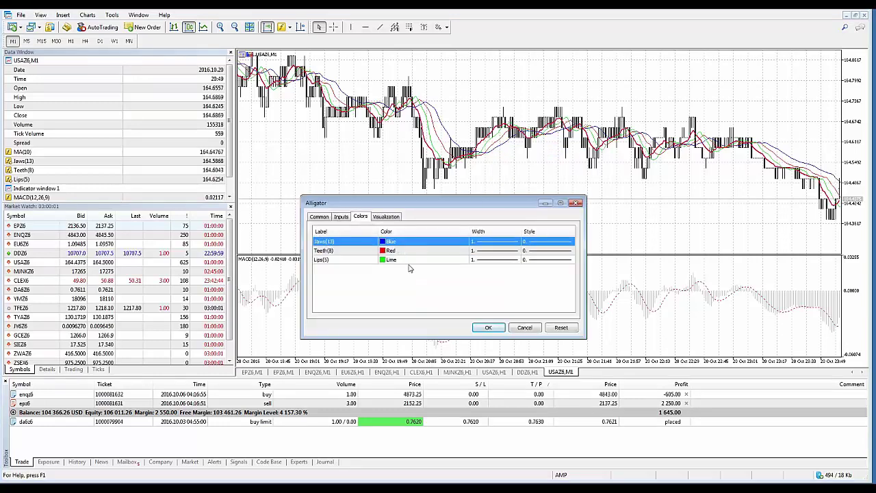
click(320, 217)
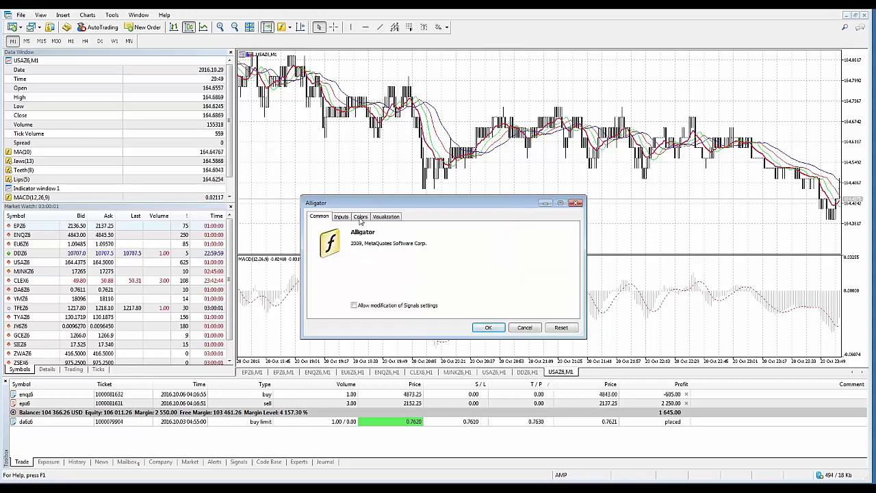
click(361, 217)
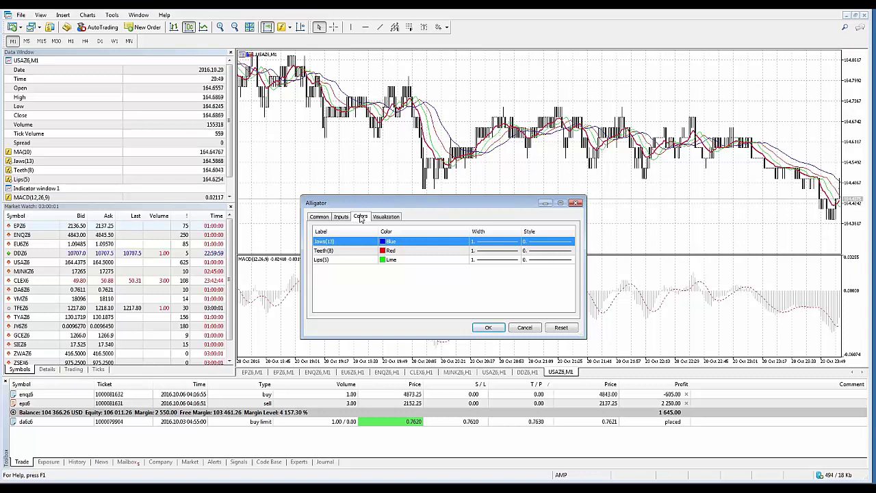
click(522, 328)
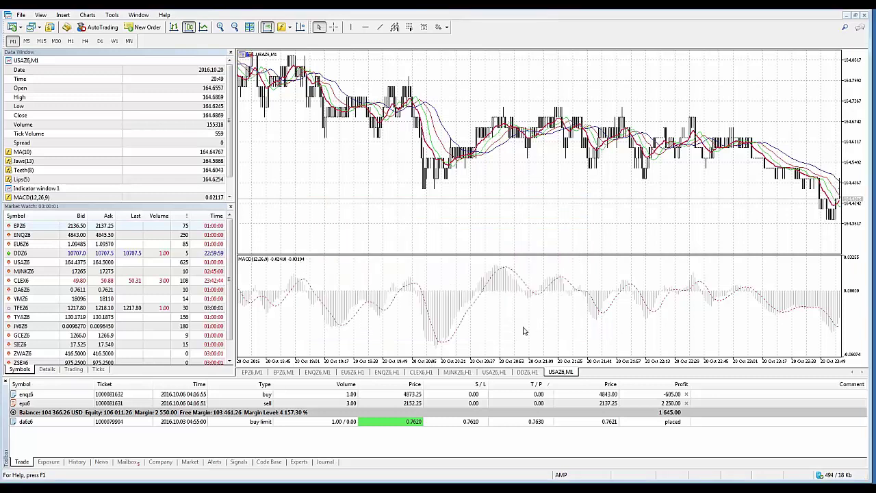
Step: Review the Moving Average's parameters and its Apply to price options from its line on the chart, and leave them unchanged
double_click(489, 142)
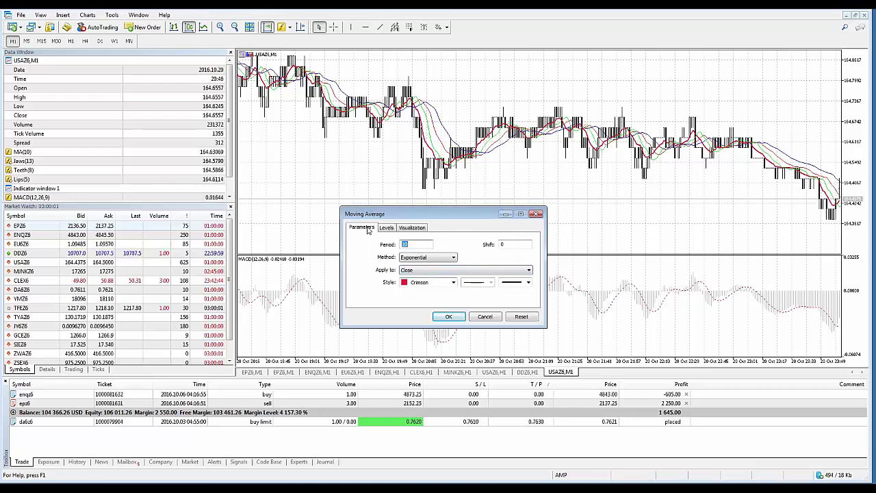
click(487, 318)
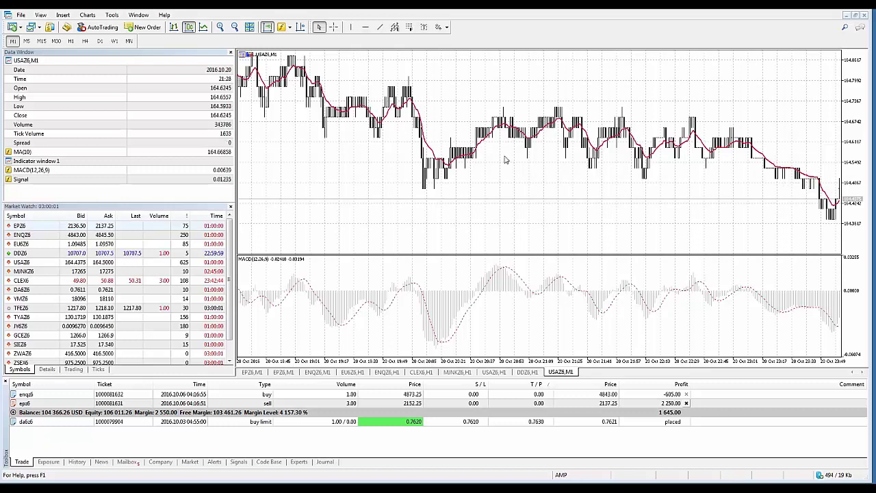
right_click(486, 142)
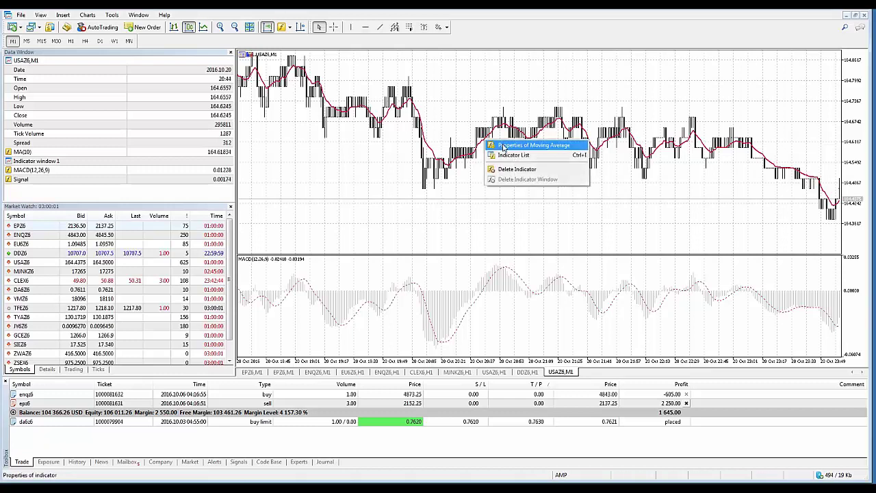
click(503, 145)
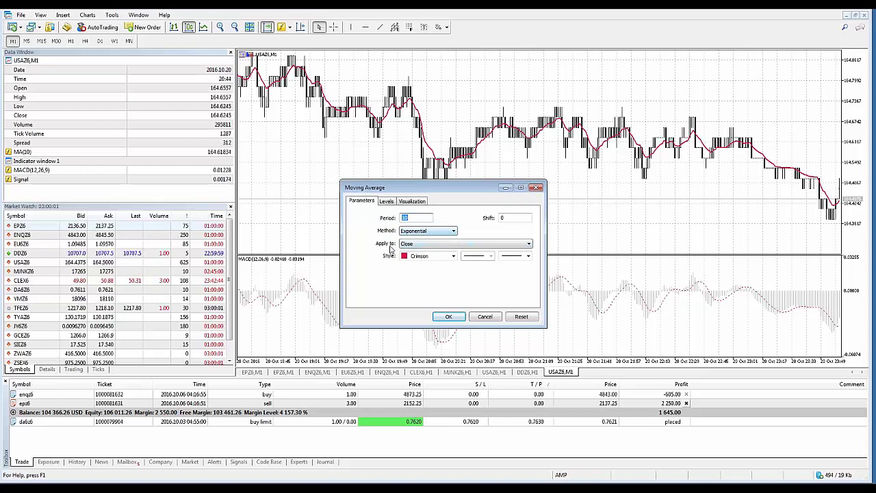
click(529, 245)
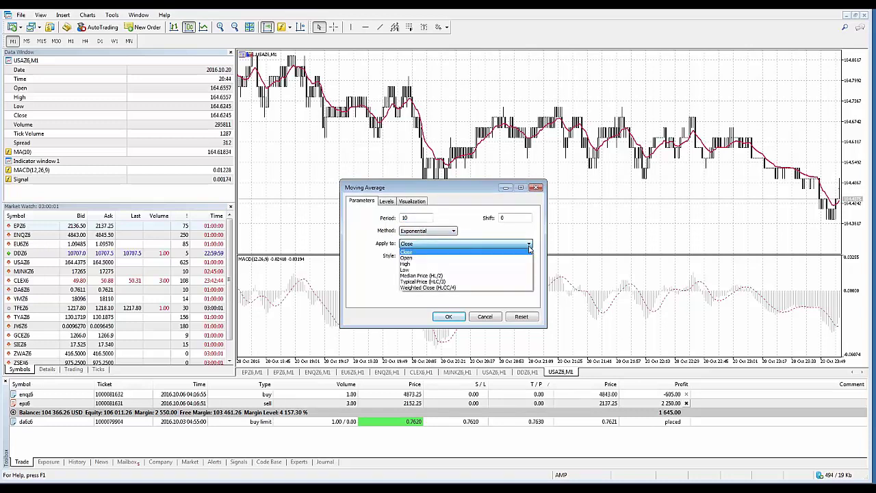
click(528, 250)
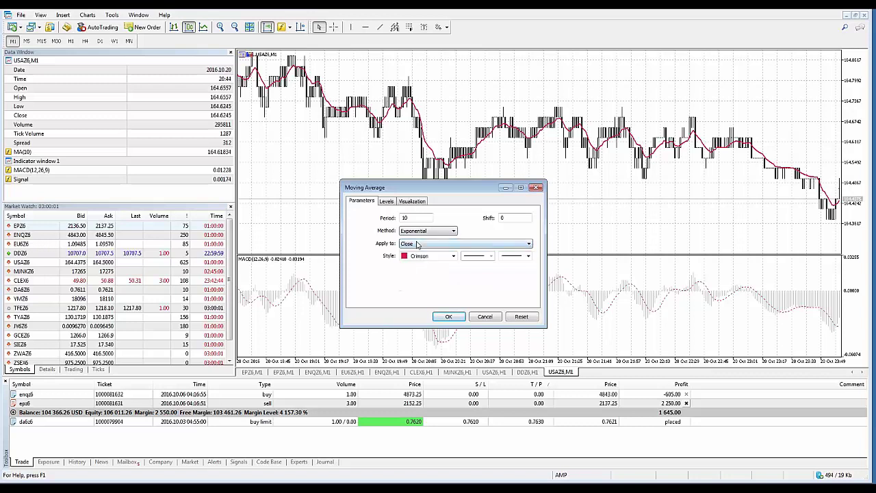
click(529, 246)
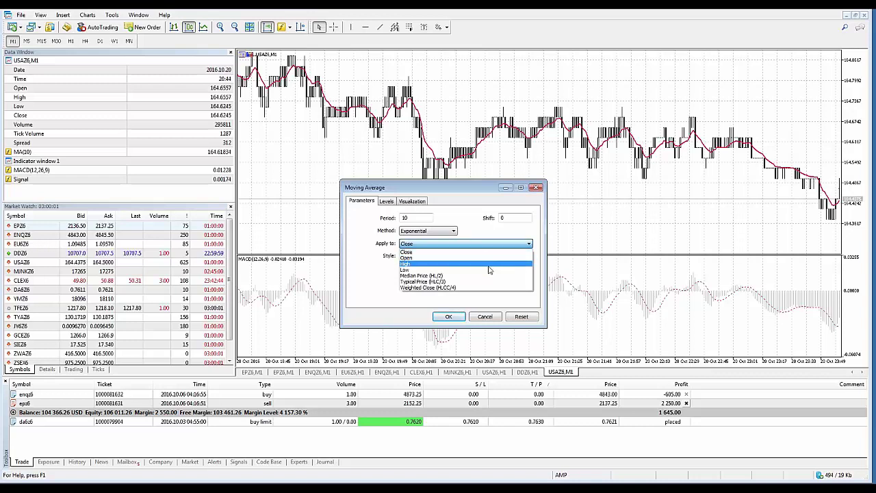
key(Down)
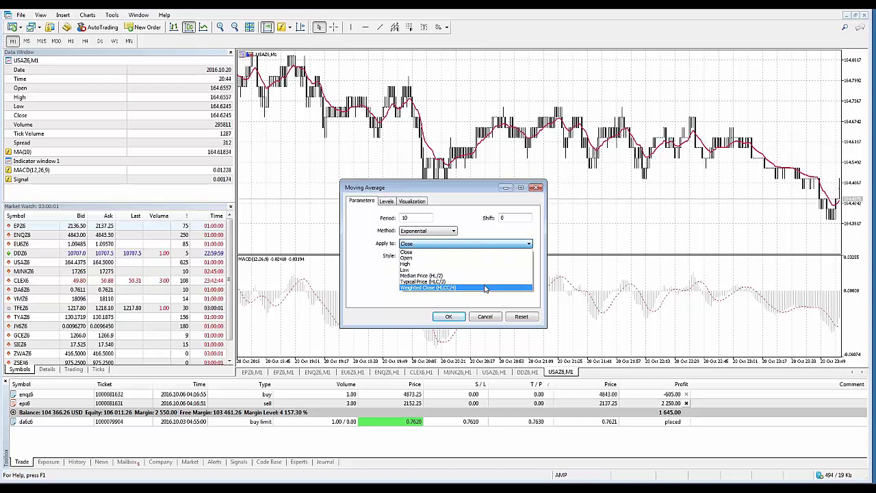
click(482, 251)
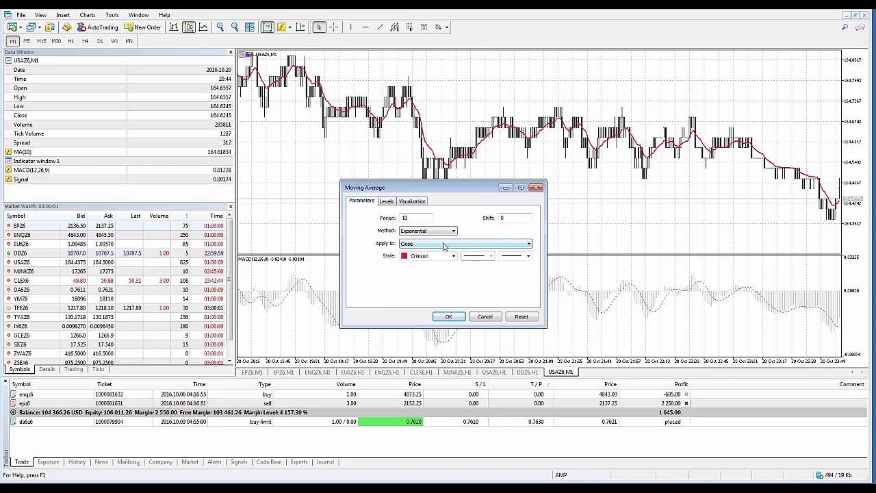
click(529, 247)
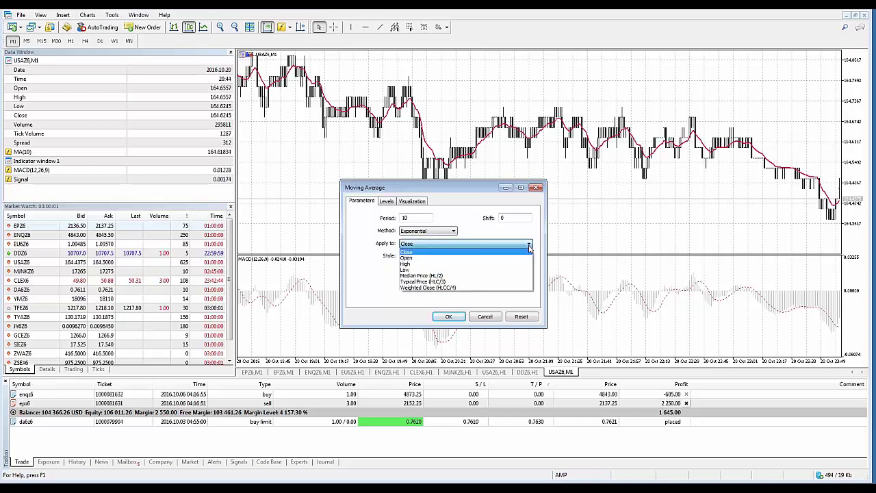
click(472, 234)
key(Return)
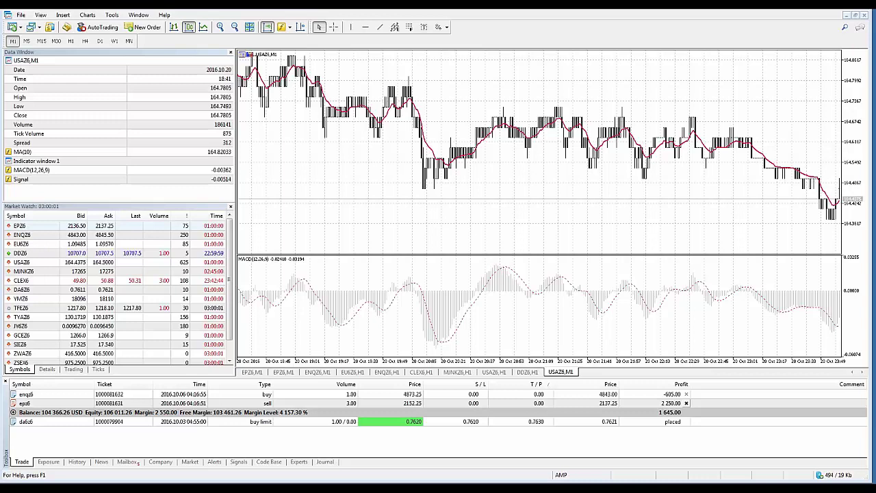
Step: Add a new level in the Moving Average's level properties, moving the dialog clear of the chart line
right_click(490, 136)
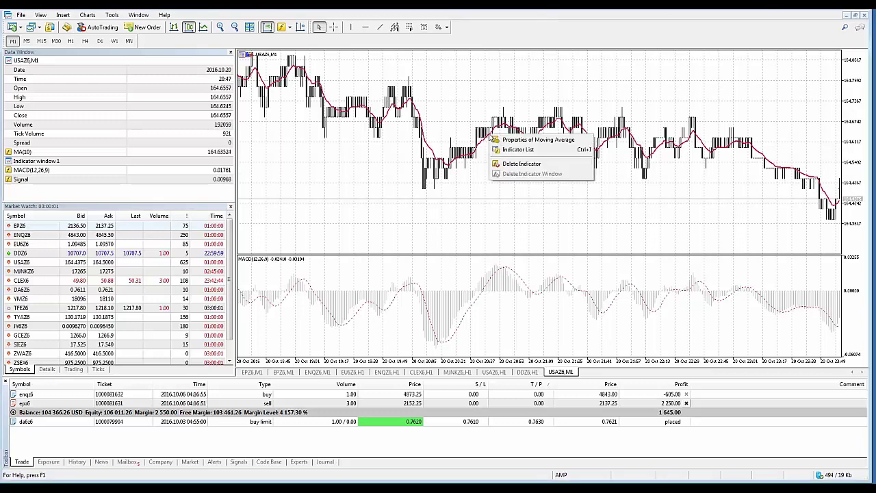
click(508, 139)
drag(463, 190, 458, 155)
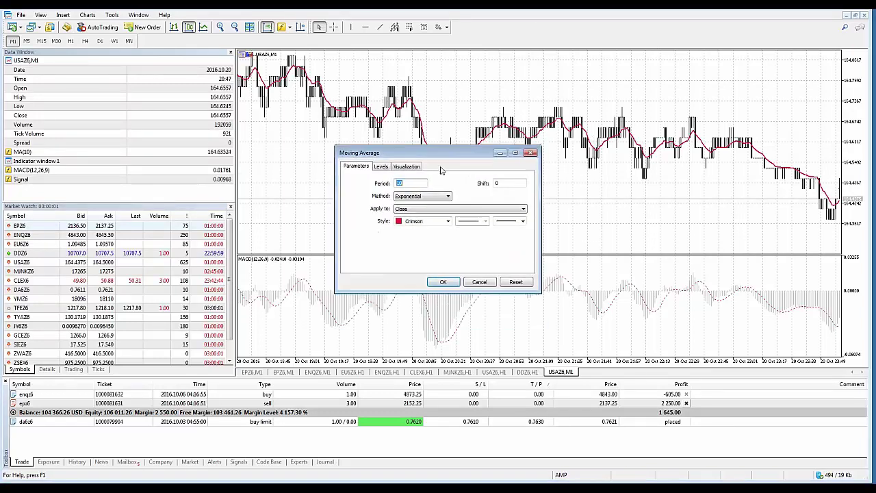
click(383, 168)
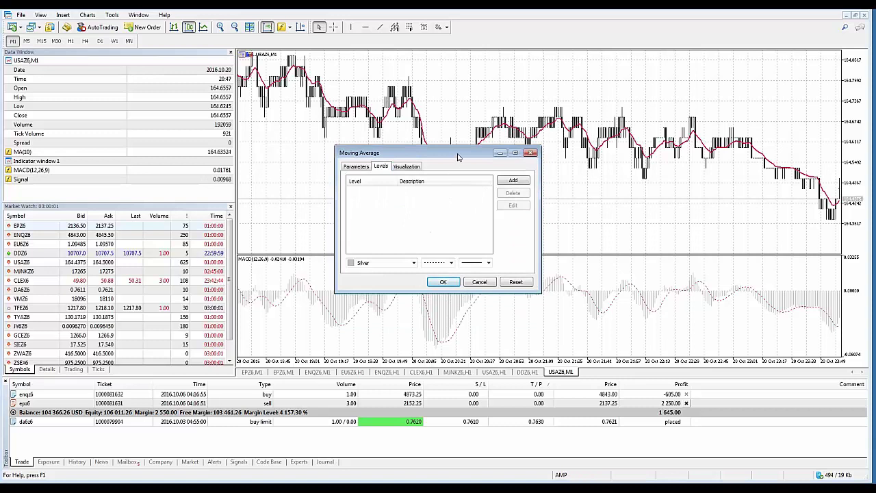
drag(457, 155, 437, 146)
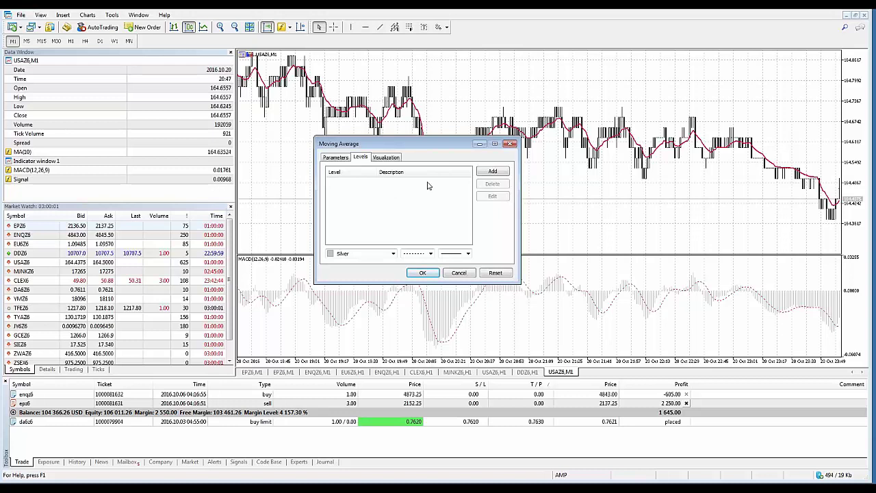
drag(433, 144, 474, 130)
click(540, 158)
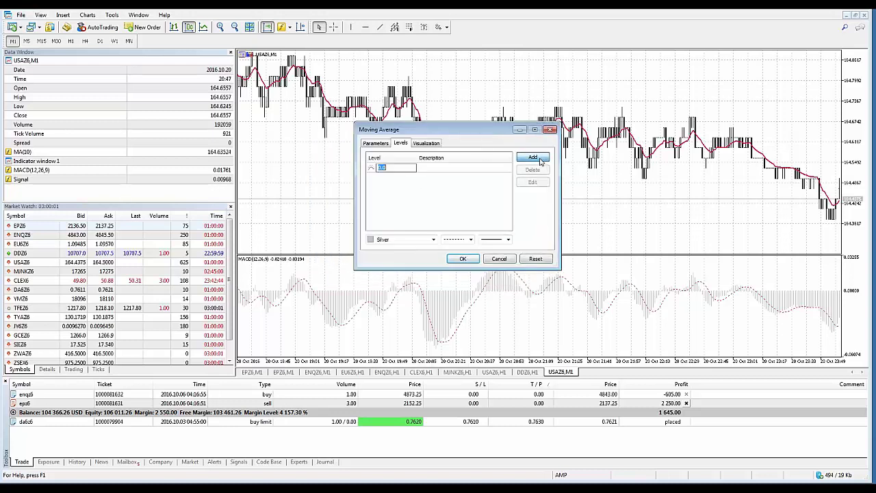
Step: Set the new Moving Average level's value to 0 and leave its description empty
click(404, 167)
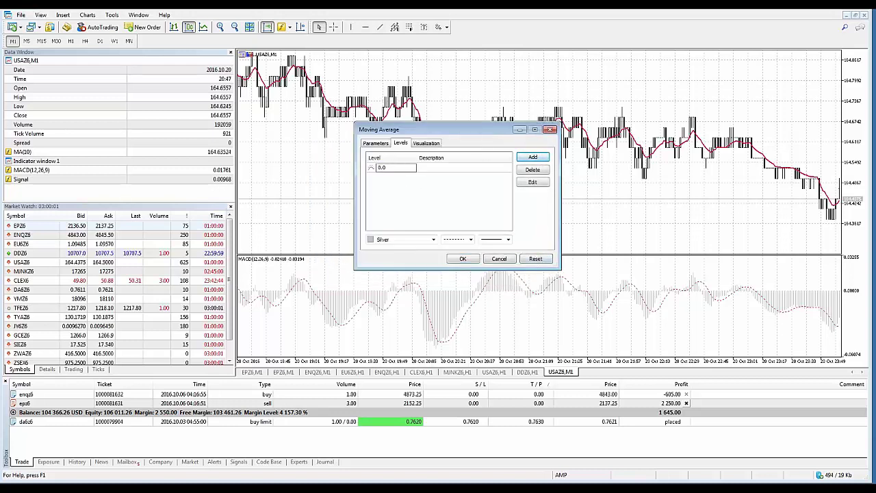
key(BackSpace)
key(BackSpace)
click(434, 171)
click(457, 174)
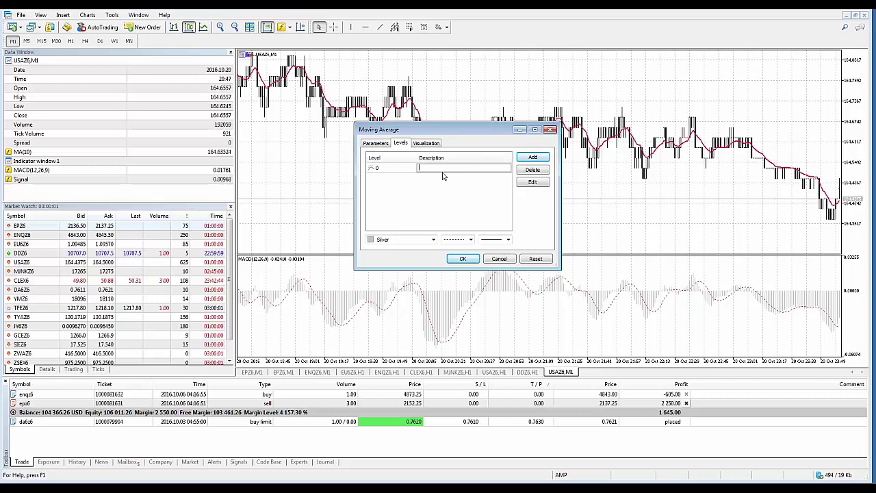
click(397, 166)
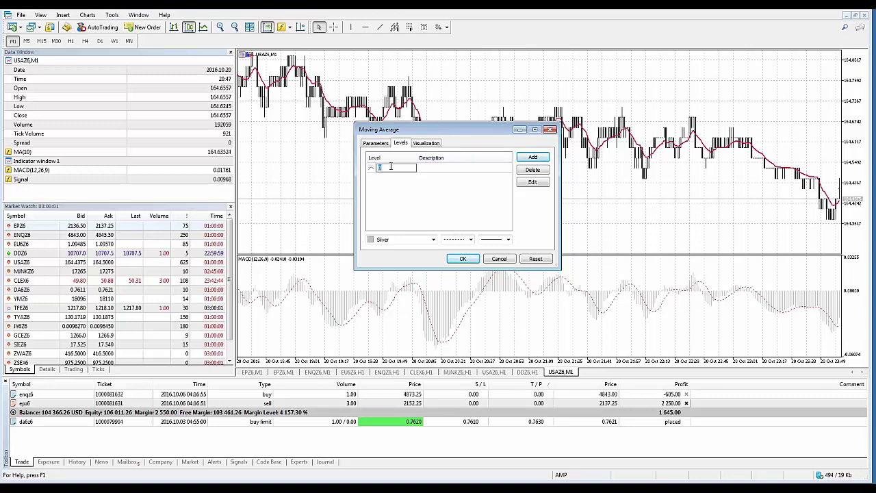
click(381, 144)
click(402, 144)
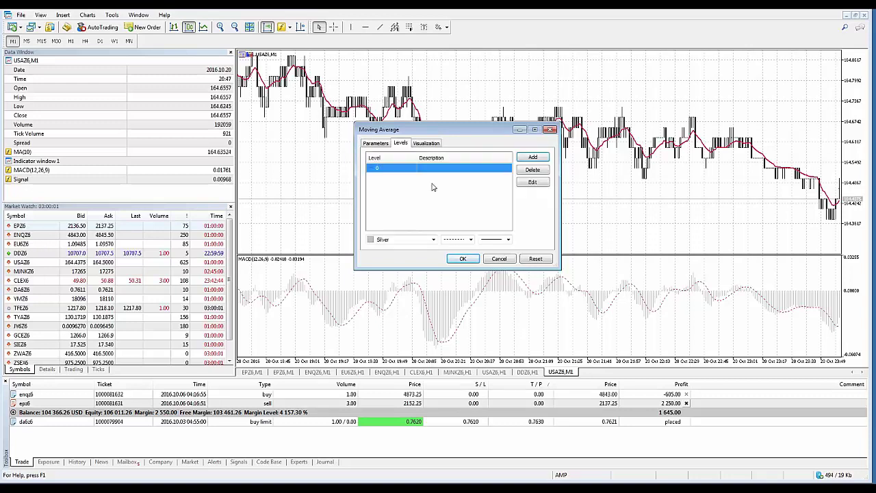
Step: Set the new Moving Average level's value to 20 and its description to "test"
click(384, 168)
text(20)
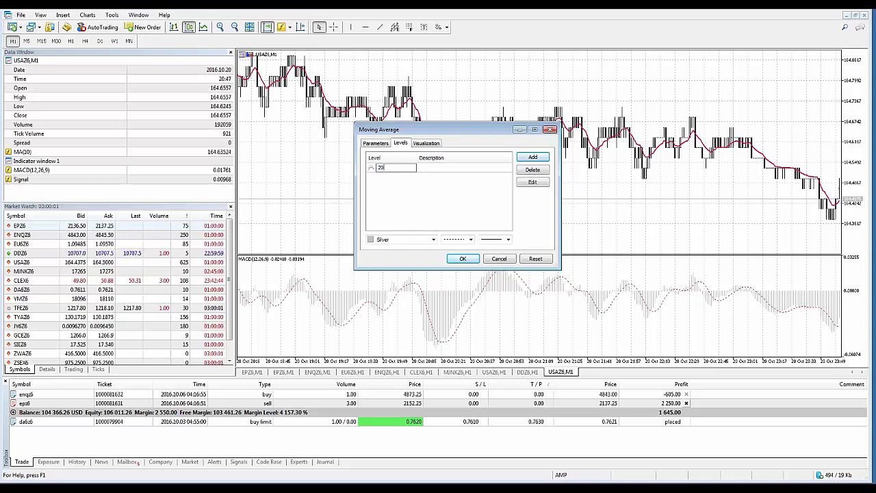
key(Tab)
text(test)
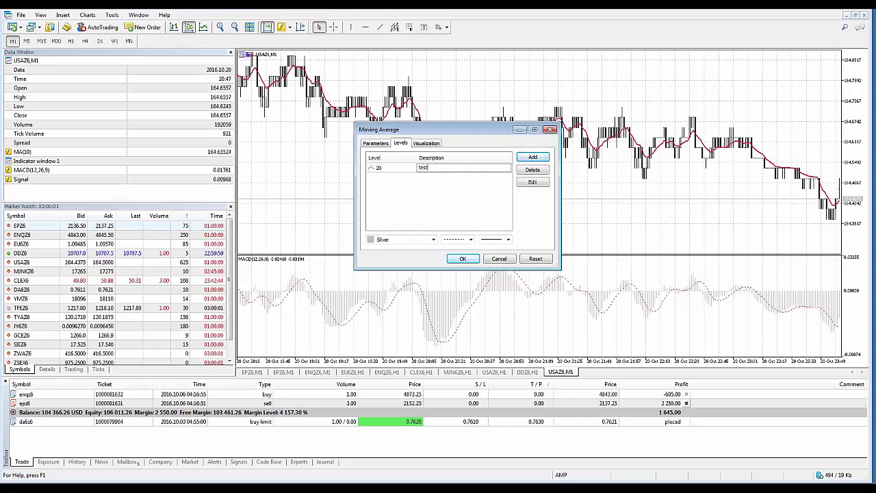
click(483, 214)
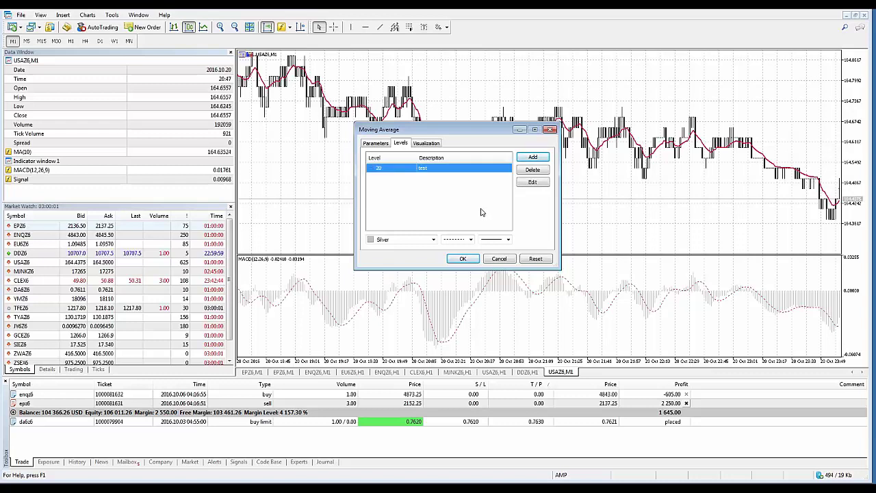
Step: Look through the colour, line style and line width choices for the Moving Average's level without changing them
click(432, 241)
click(432, 241)
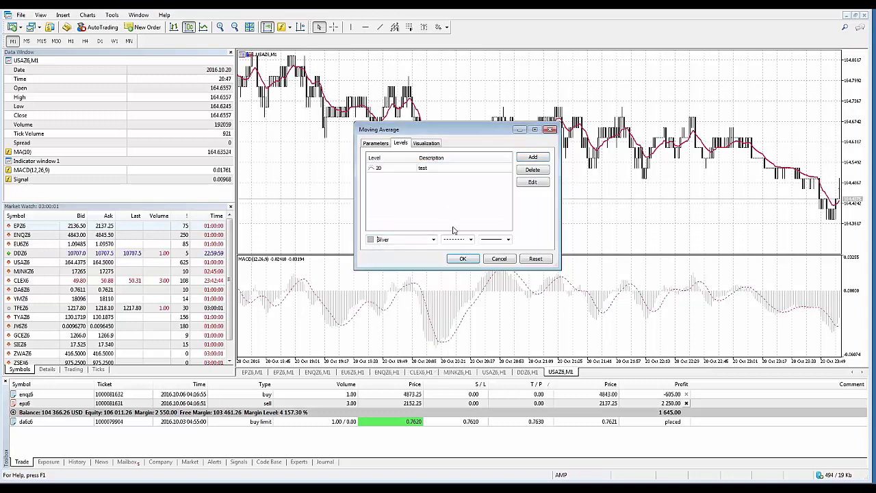
click(472, 239)
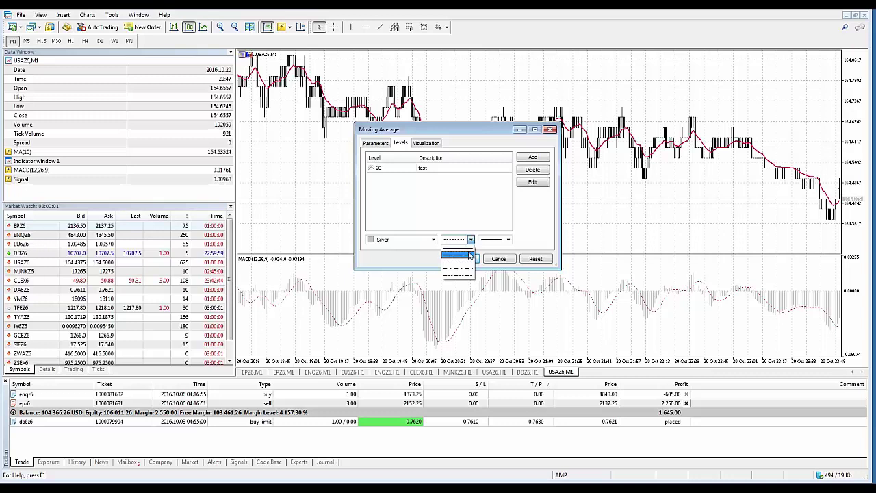
click(508, 244)
click(508, 244)
click(499, 219)
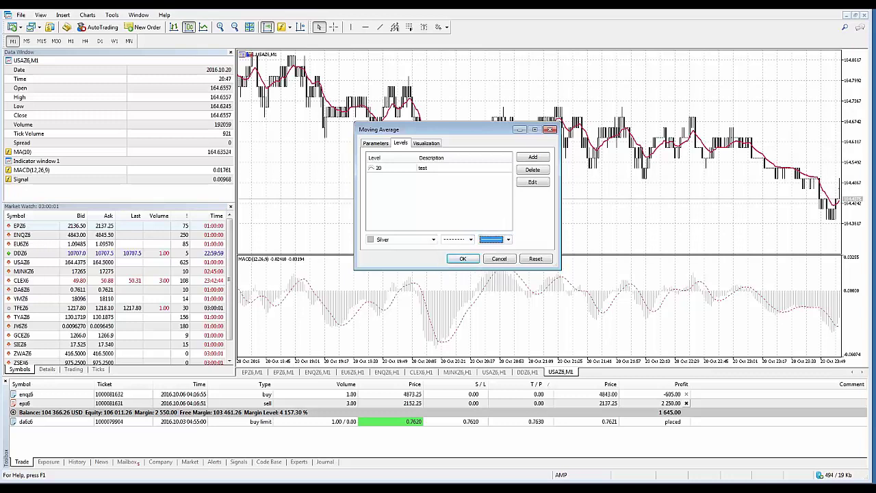
Step: Set the colour of the Moving Average's level to OrangeRed and apply the indicator settings
click(433, 239)
click(448, 352)
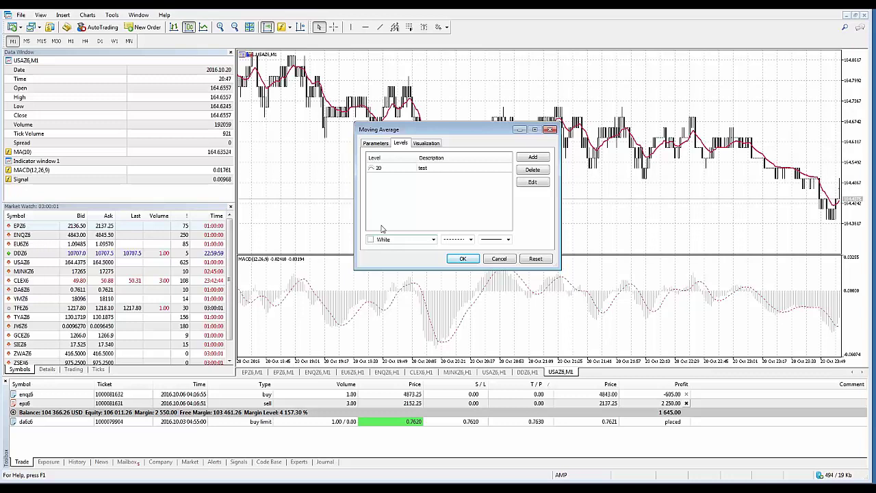
click(410, 168)
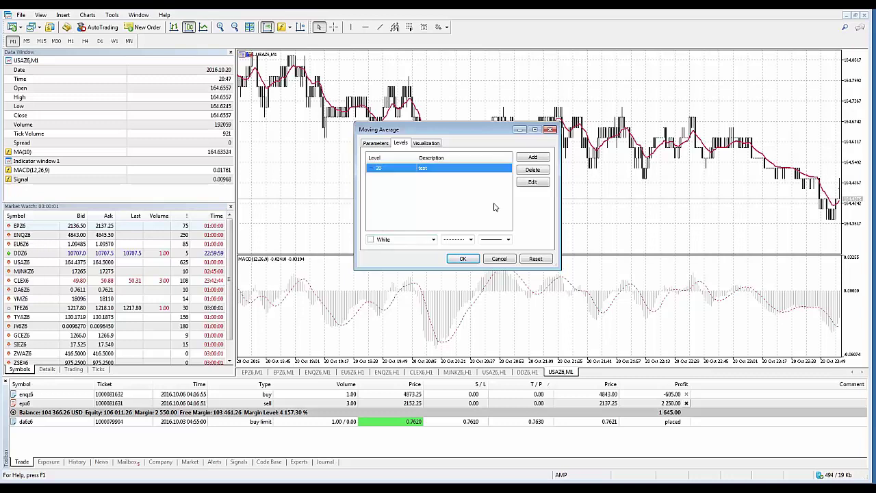
click(433, 240)
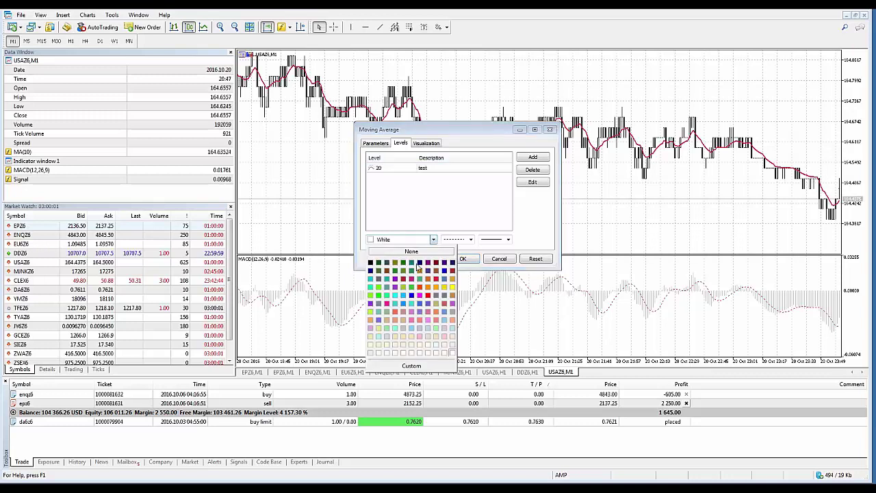
click(420, 293)
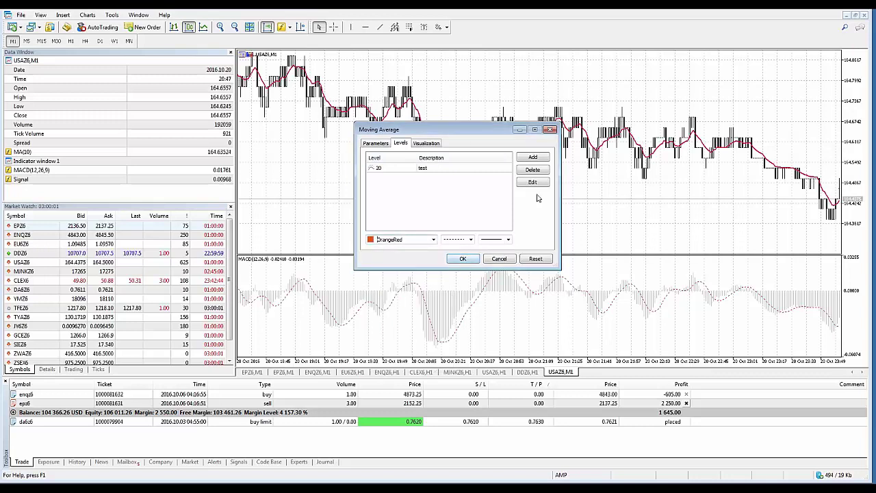
click(464, 260)
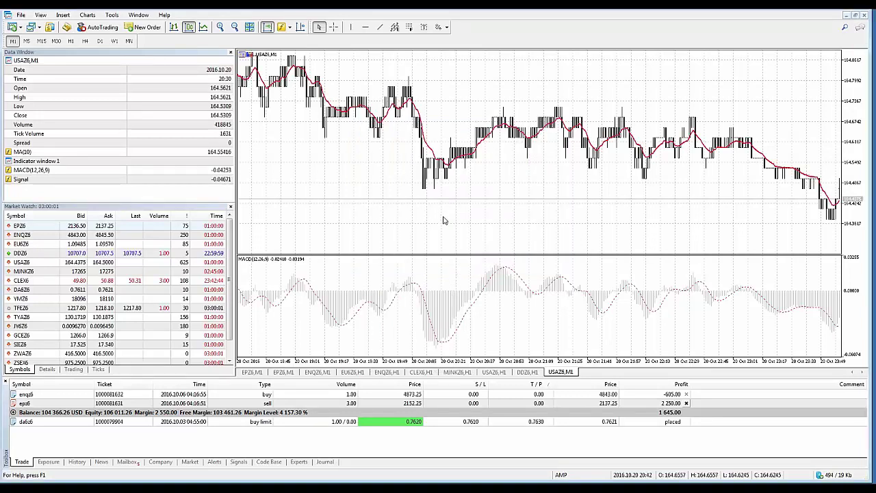
Step: Review the Moving Average's parameters and its level of 20 in the indicator properties, keeping the settings
right_click(427, 147)
click(455, 154)
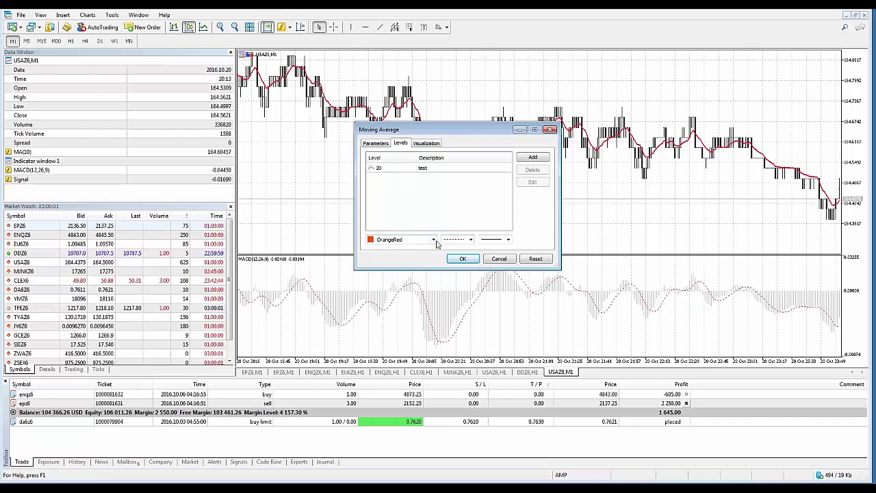
click(375, 143)
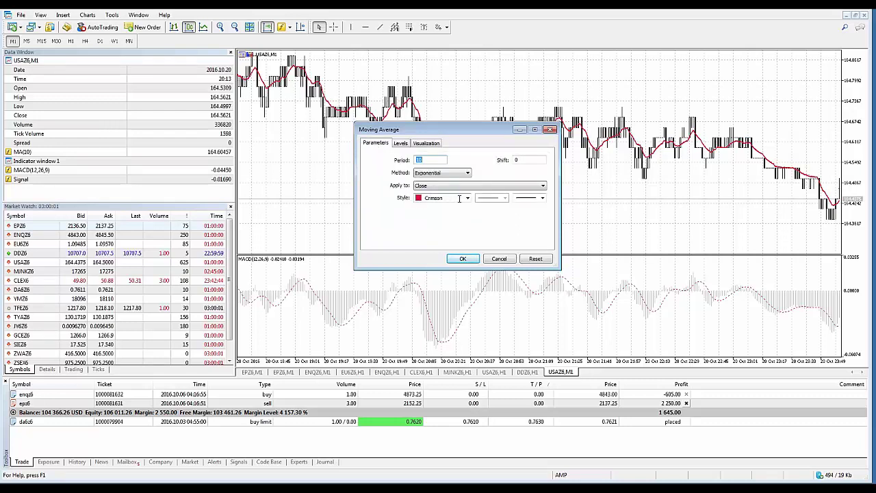
click(400, 143)
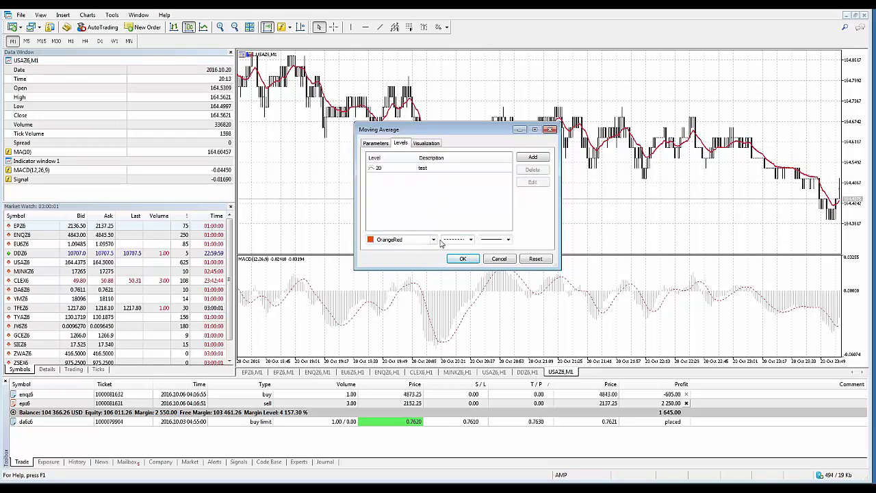
click(395, 168)
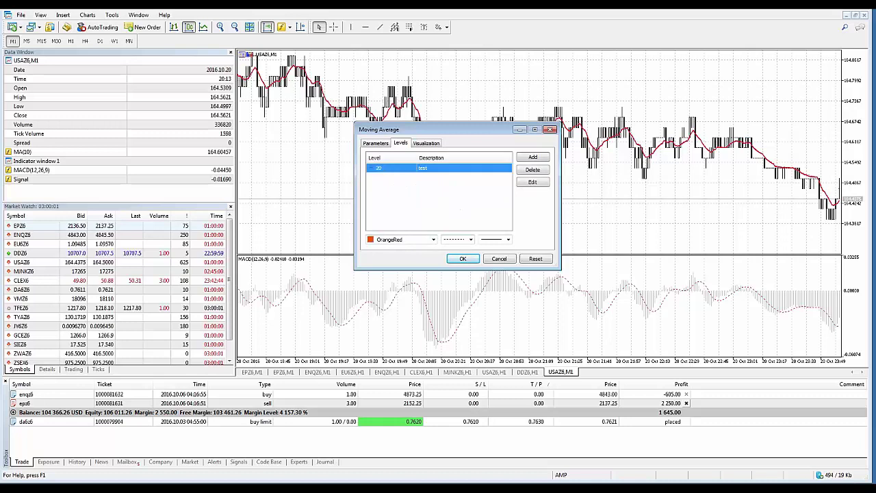
key(Return)
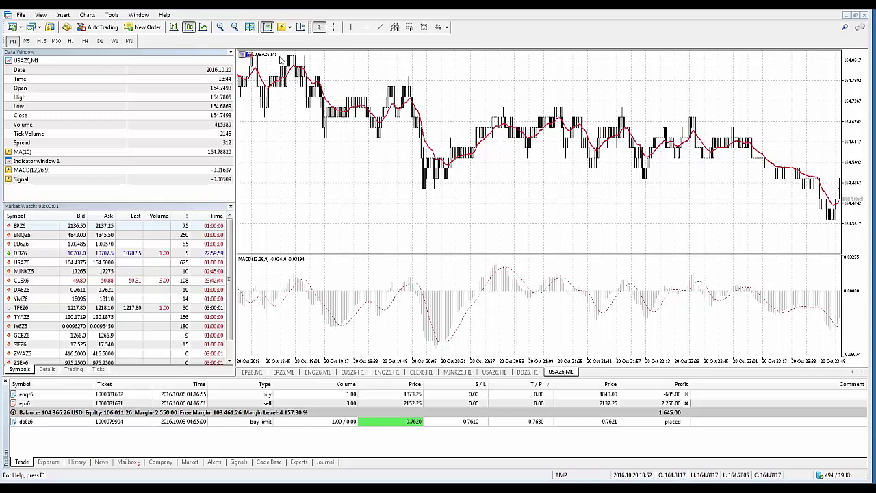
Step: Turn off the All timeframes visualization option in the Moving Average's properties and move the dialog clear of the price line
right_click(492, 134)
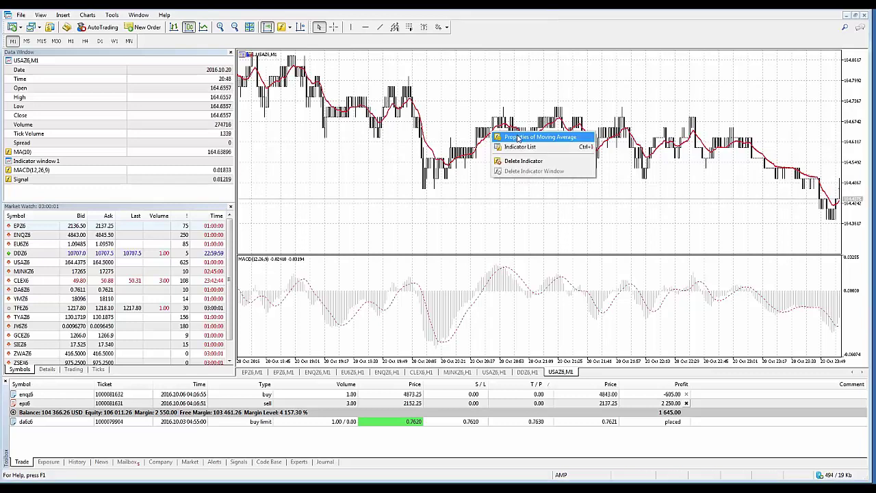
click(506, 137)
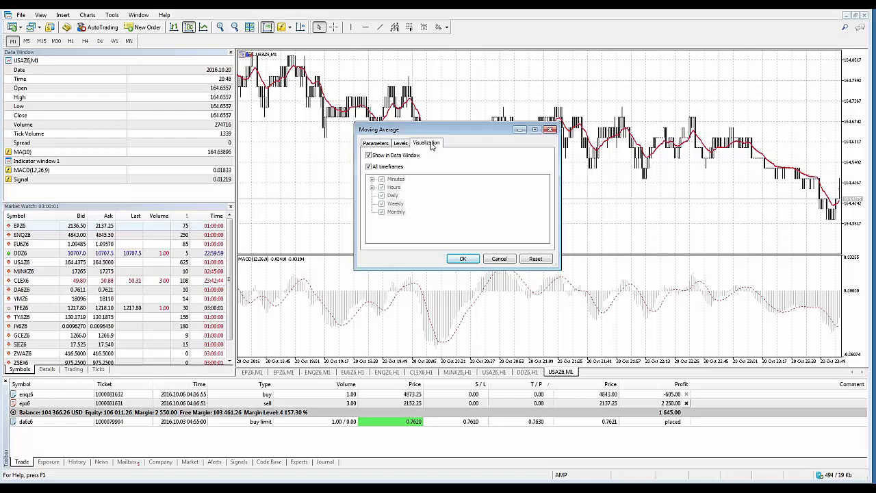
click(369, 167)
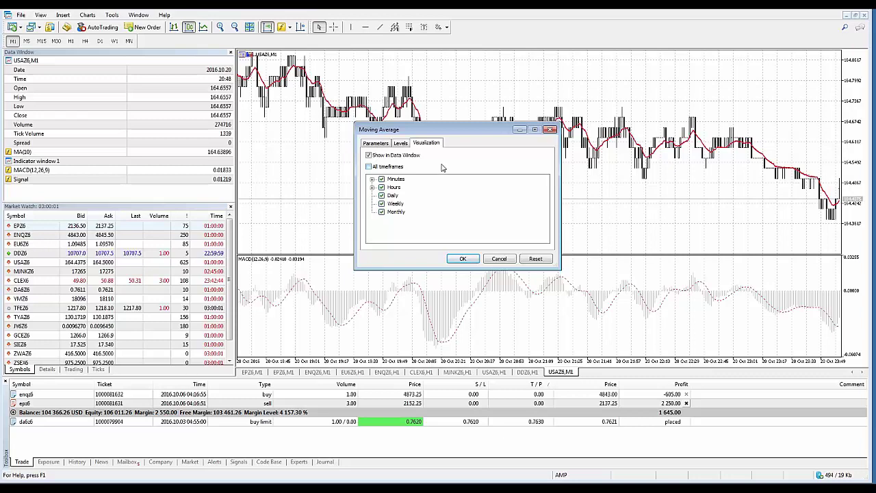
drag(466, 131, 619, 193)
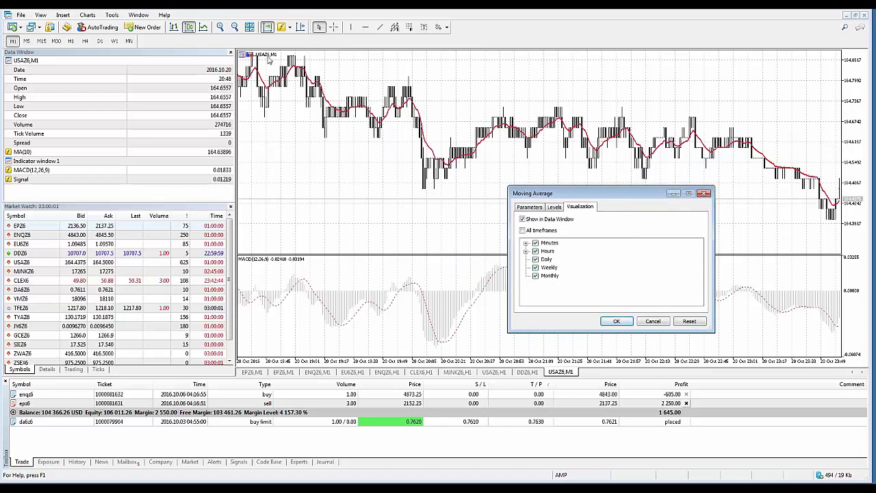
Step: Exclude the 1 Minute timeframe from the Moving Average's visualization and apply the settings
click(527, 243)
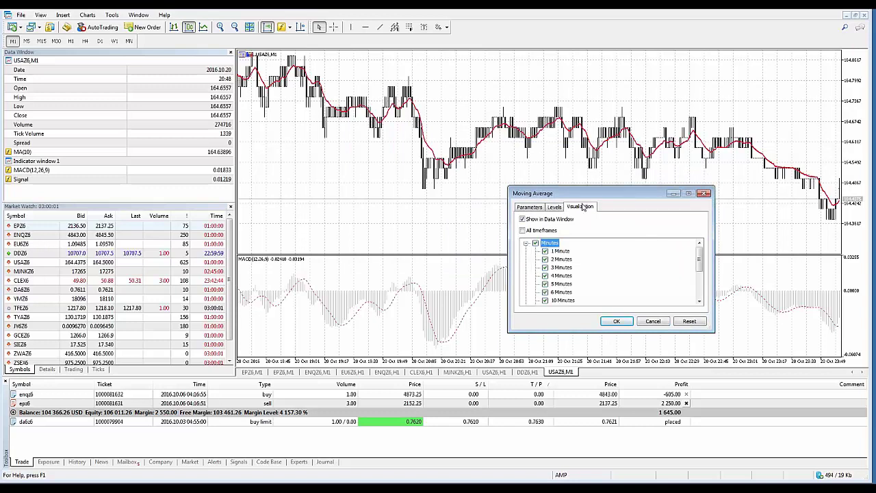
drag(603, 197, 523, 174)
scroll(619, 236, down, 2)
scroll(619, 236, up, 2)
click(467, 228)
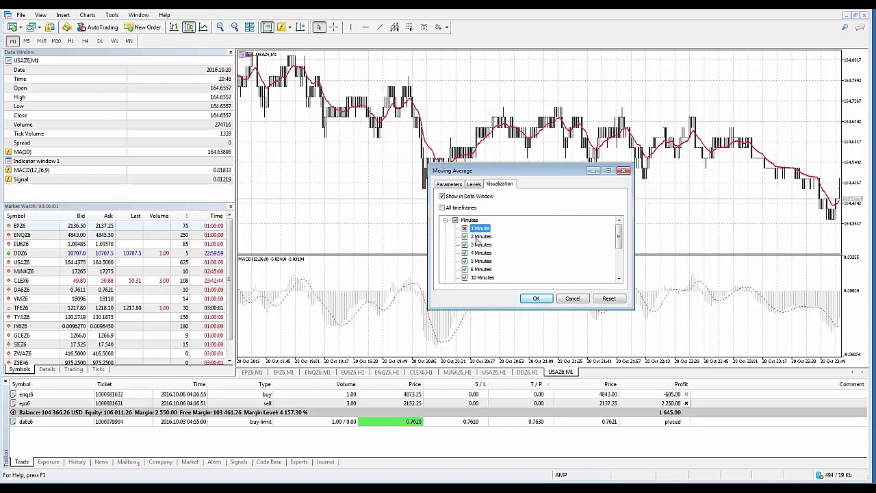
click(536, 298)
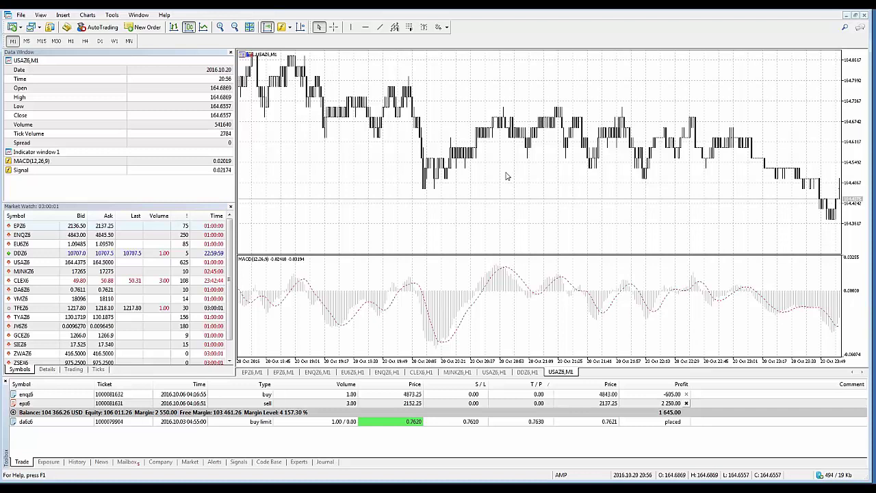
Step: From the chart's indicator list, re-enable the 1 Minute timeframe in the Moving Average's visualization settings and apply it
right_click(458, 97)
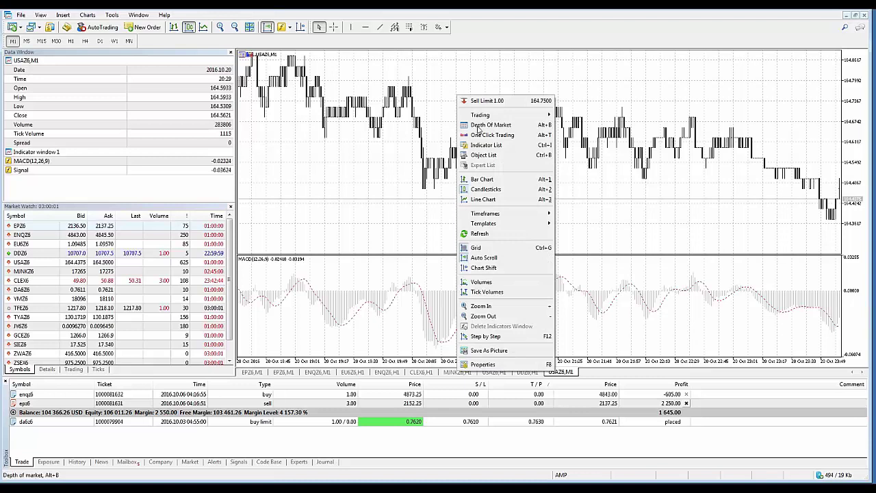
click(485, 144)
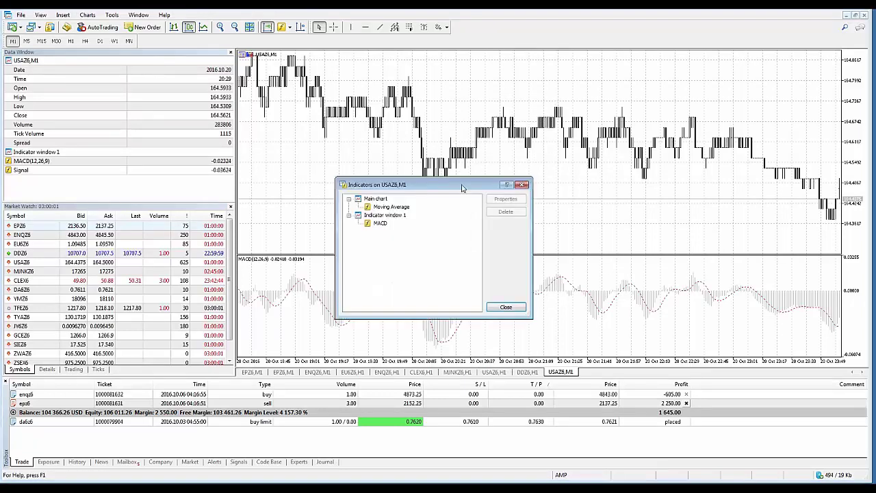
drag(463, 186, 562, 165)
click(502, 187)
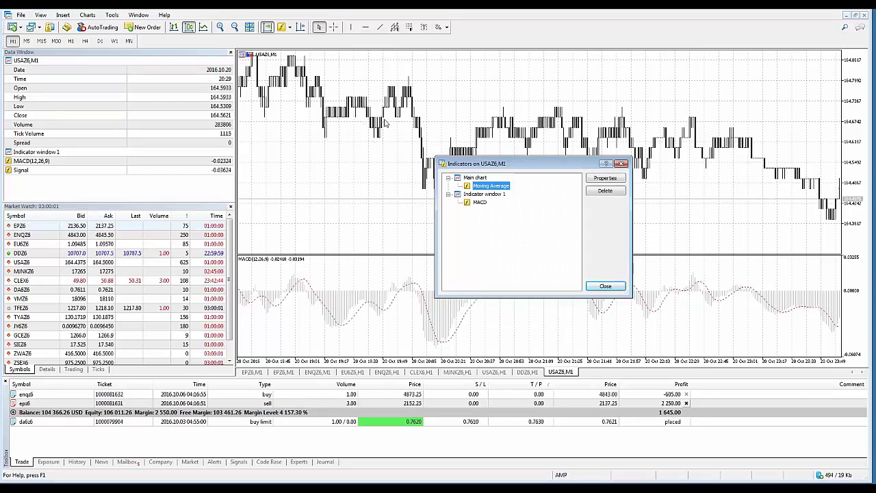
click(593, 180)
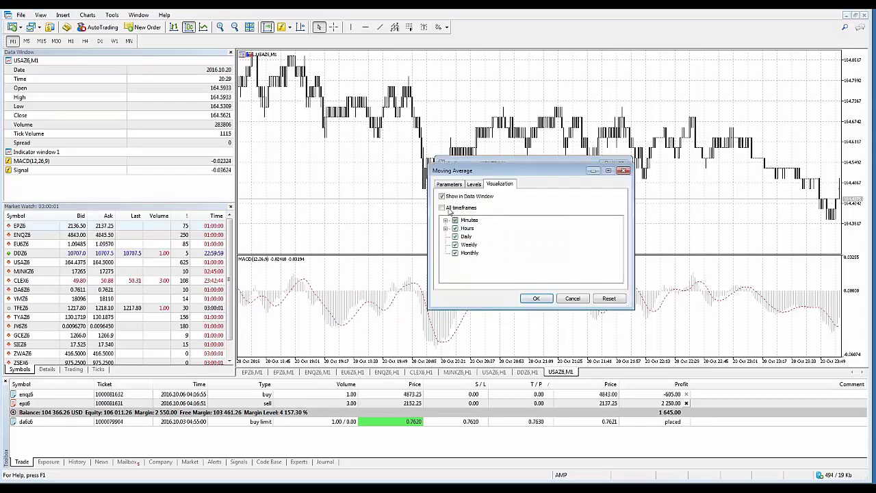
click(445, 219)
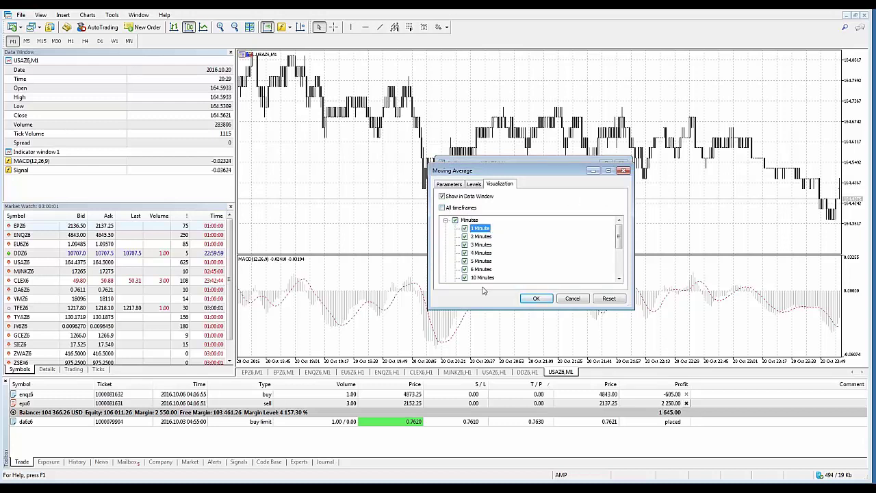
click(537, 299)
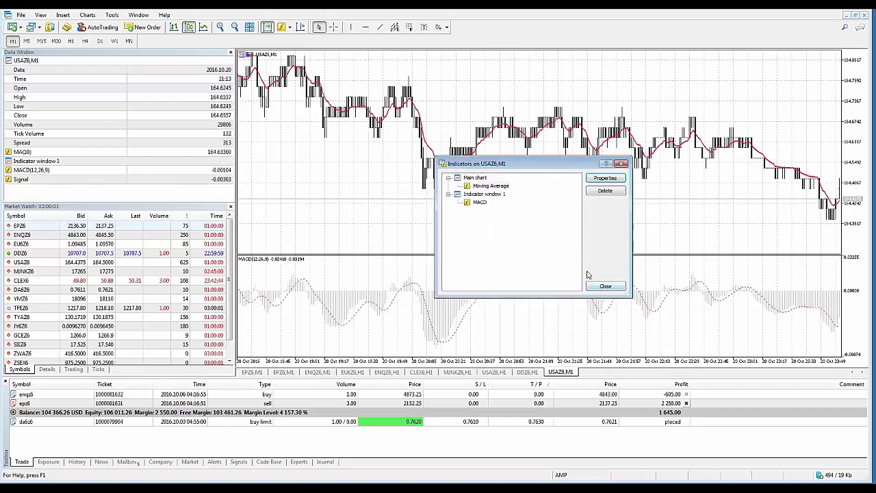
Step: Check the Moving Average's timeframe visualization settings from the indicator list, keep them, and close the list
drag(550, 172, 620, 205)
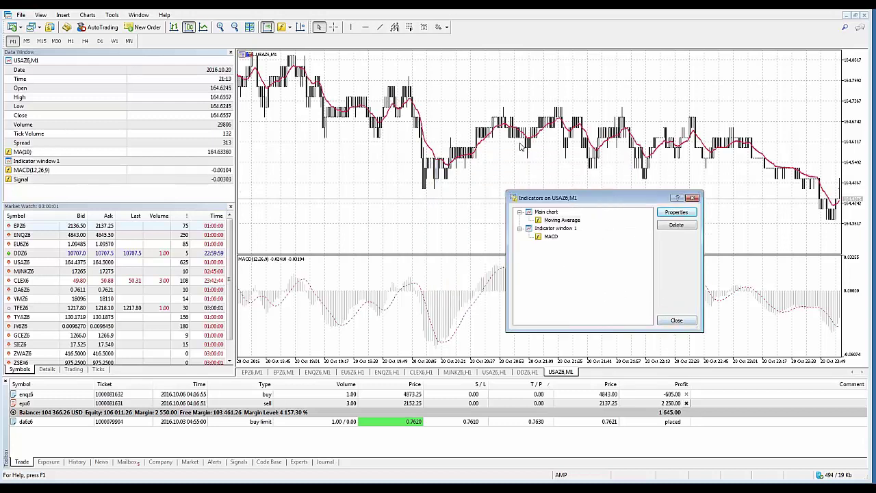
double_click(562, 219)
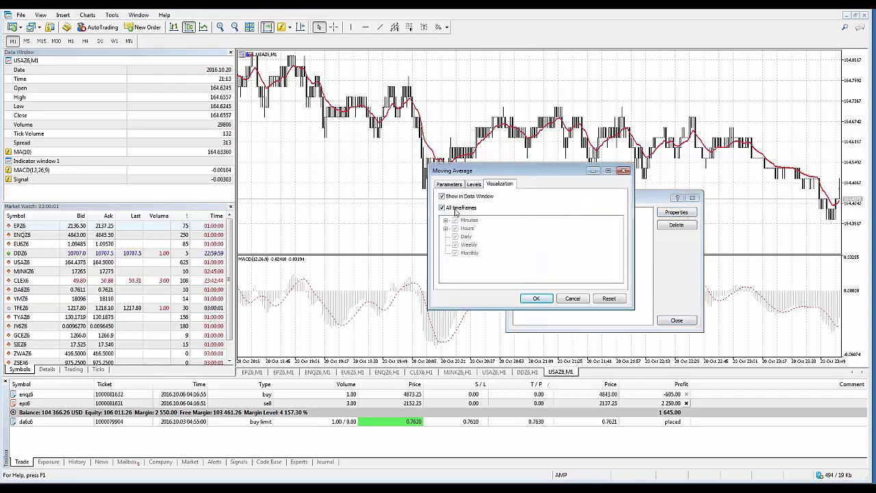
click(531, 299)
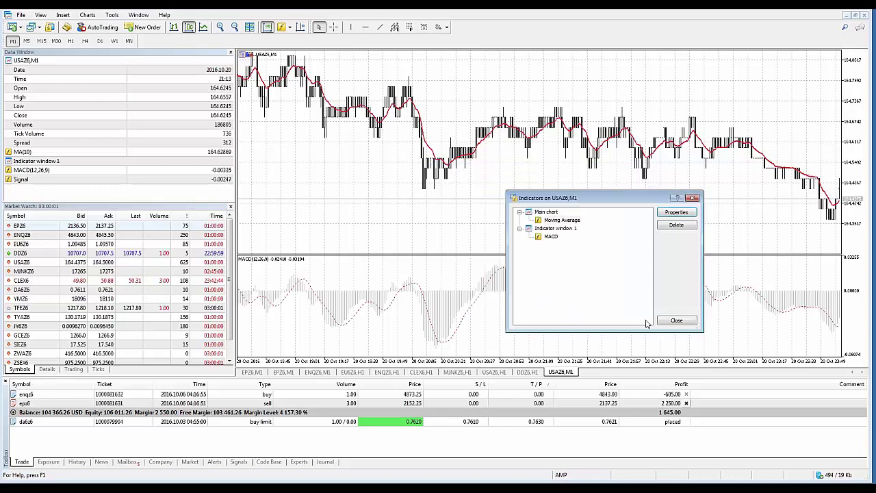
click(670, 320)
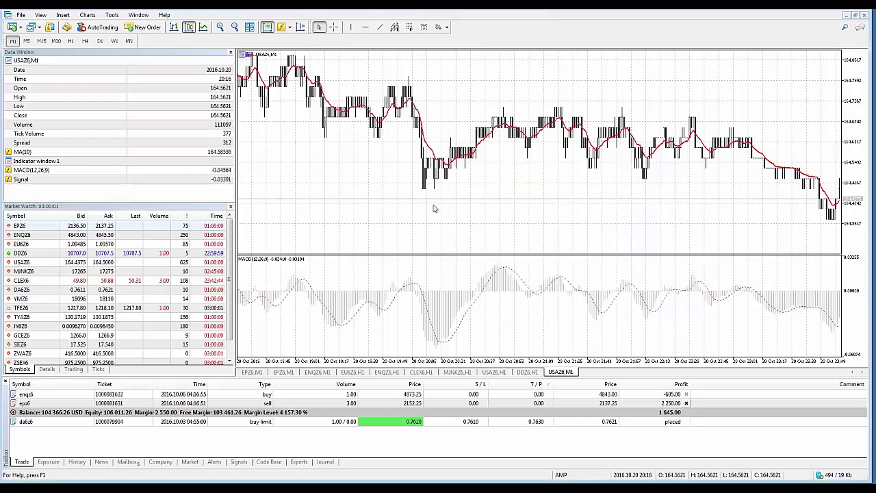